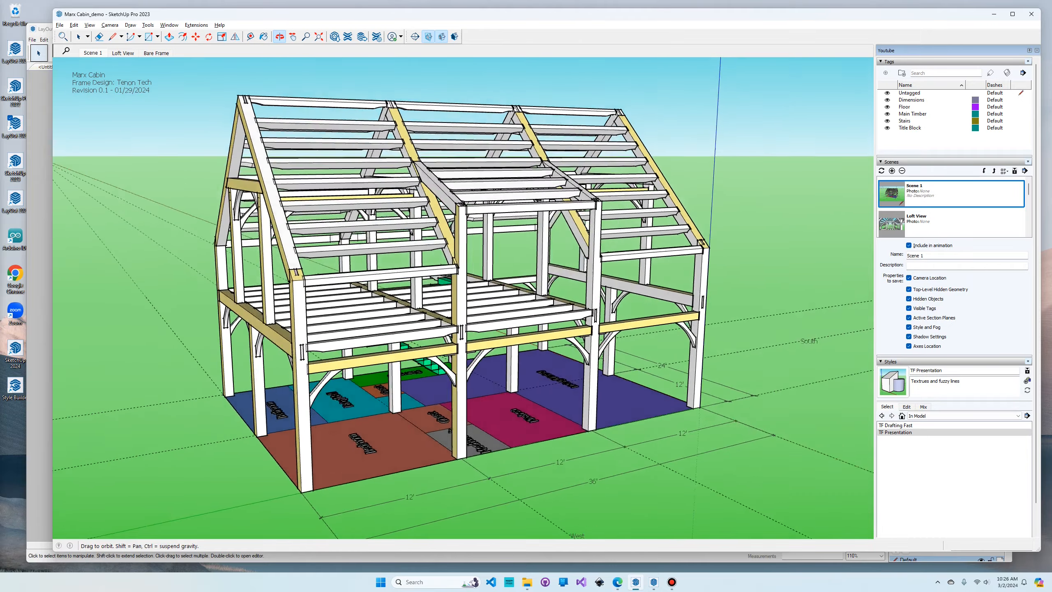
- Look at the Bent III sheet of the permit set in LayOut, and return to the cabin model in SketchUp
key("alt+Tab")
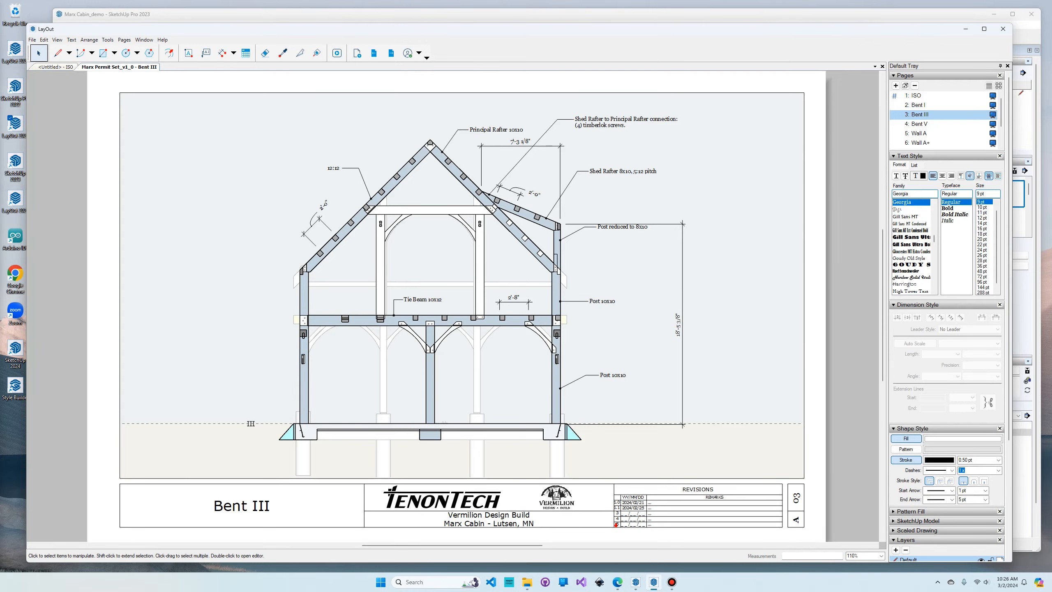
key("alt+Tab")
mouse_move(414, 290)
middle_mouse_down()
mouse_move(492, 265)
mouse_move(550, 302)
middle_mouse_up()
key("space")
key("alt+Tab")
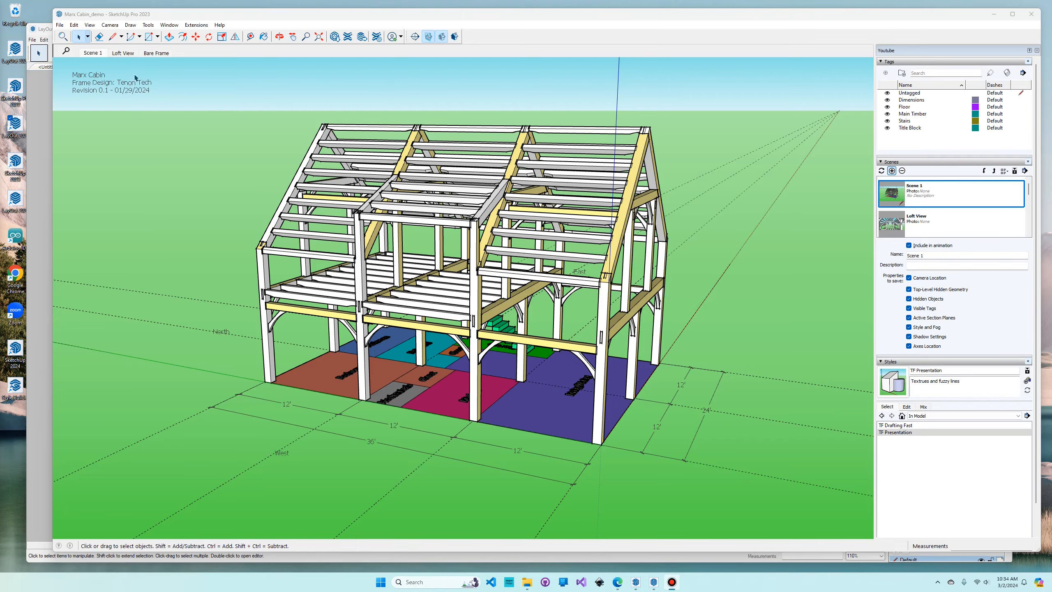
- Review the model's Loft View and Bare Frame scenes, examining the bare timber frame up close
left_click(120, 53)
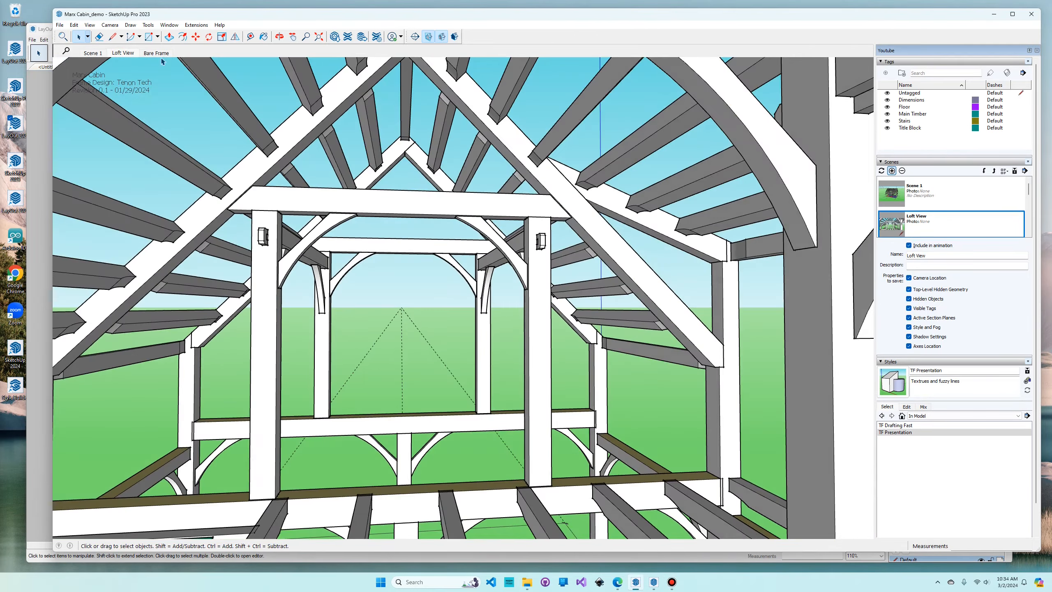
left_click(157, 53)
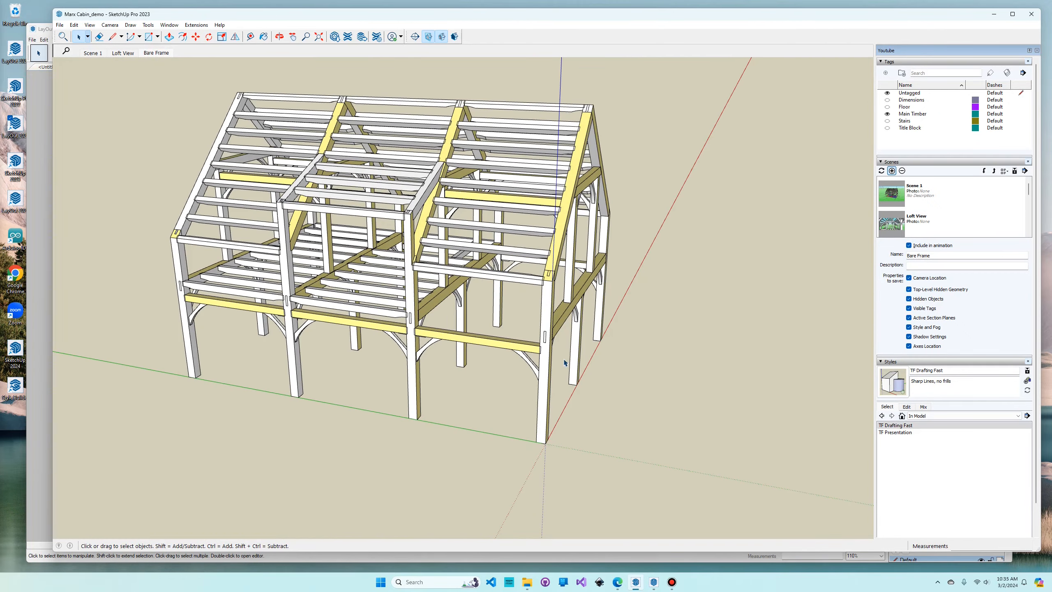
scroll(565, 366, "up", 3)
scroll(555, 381, "down", 4)
middle_click_drag(544, 395, 474, 381)
scroll(480, 390, "up", 3)
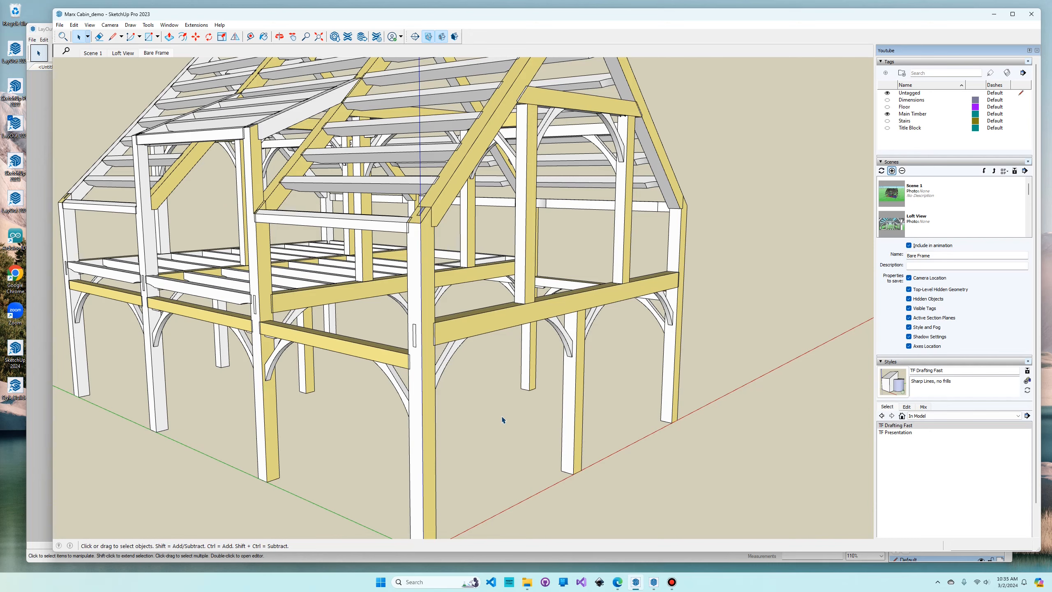
middle_click_drag(502, 421, 509, 406)
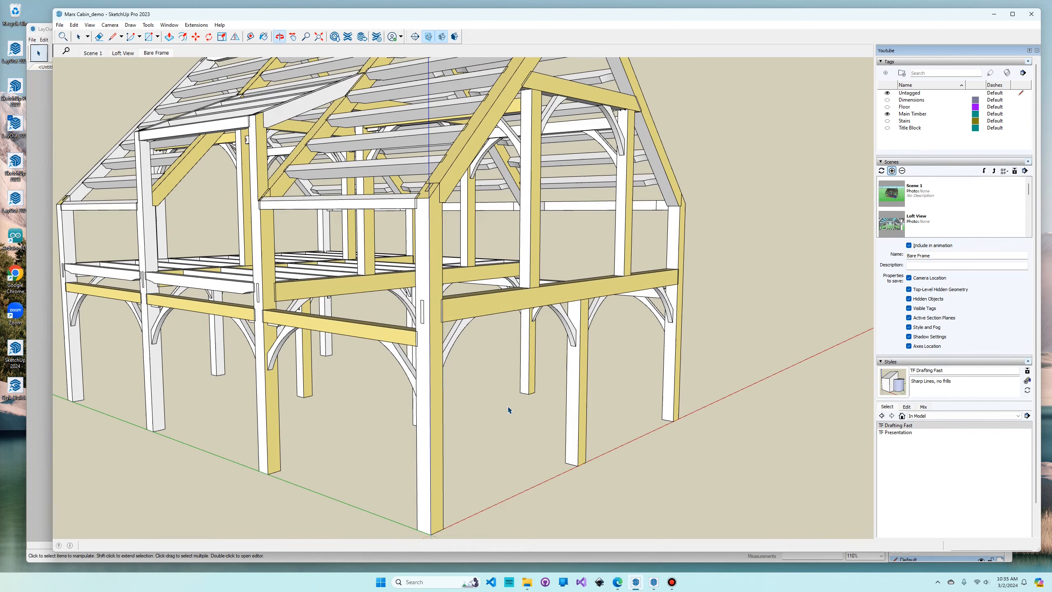
- Inspect the frame's hidden joinery in X-ray mode, and restore the opaque display
key("x")
middle_click_drag(595, 325, 560, 366)
scroll(636, 330, "up", 3)
scroll(635, 338, "down", 3)
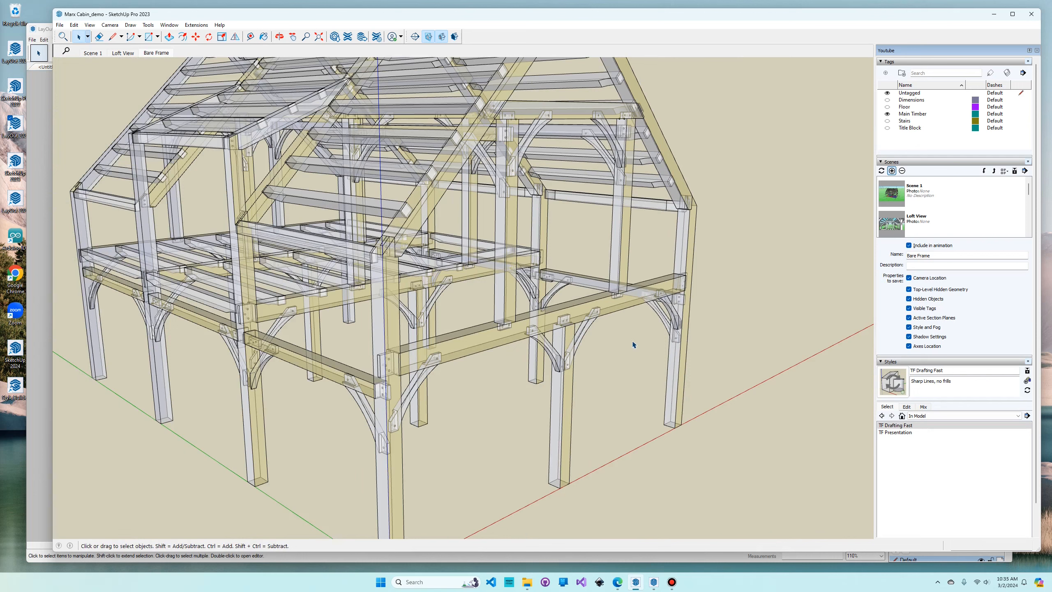
key("x")
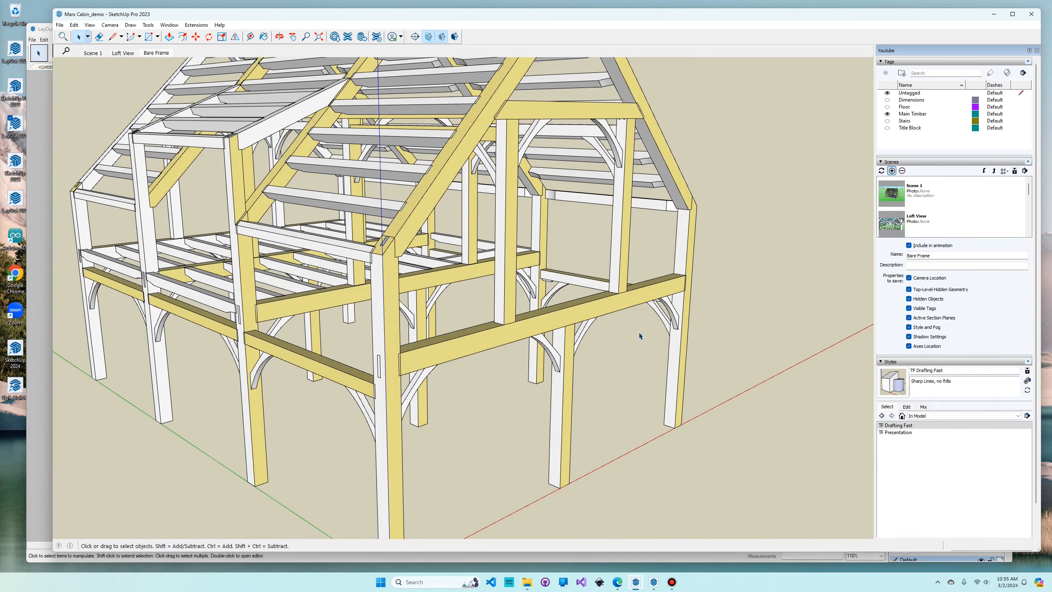
- Place a section plane on the outer face of the gable-end bent and name it Bent I
left_click(414, 37)
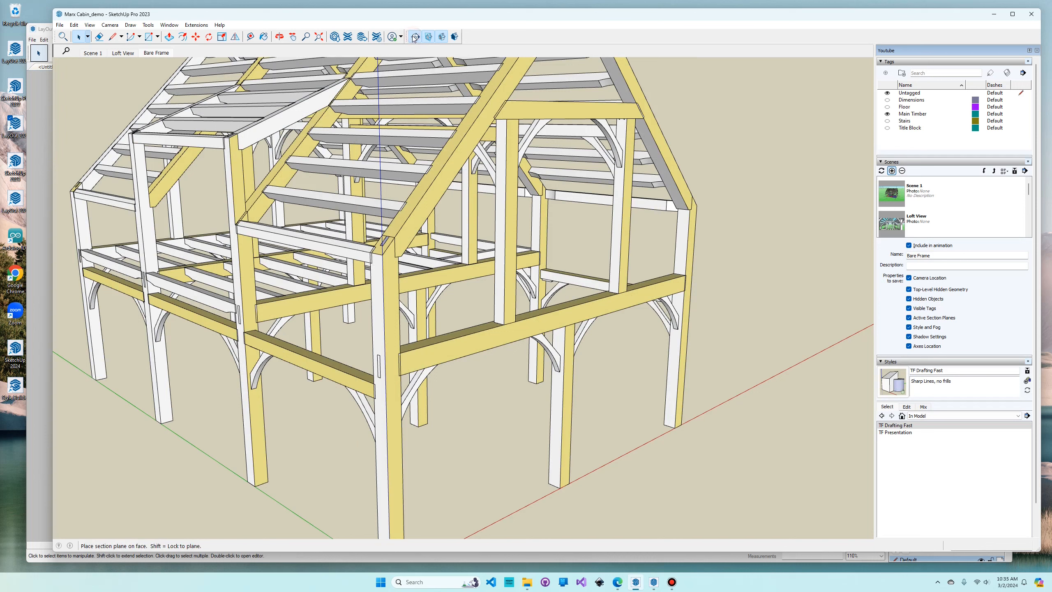
left_click(470, 344)
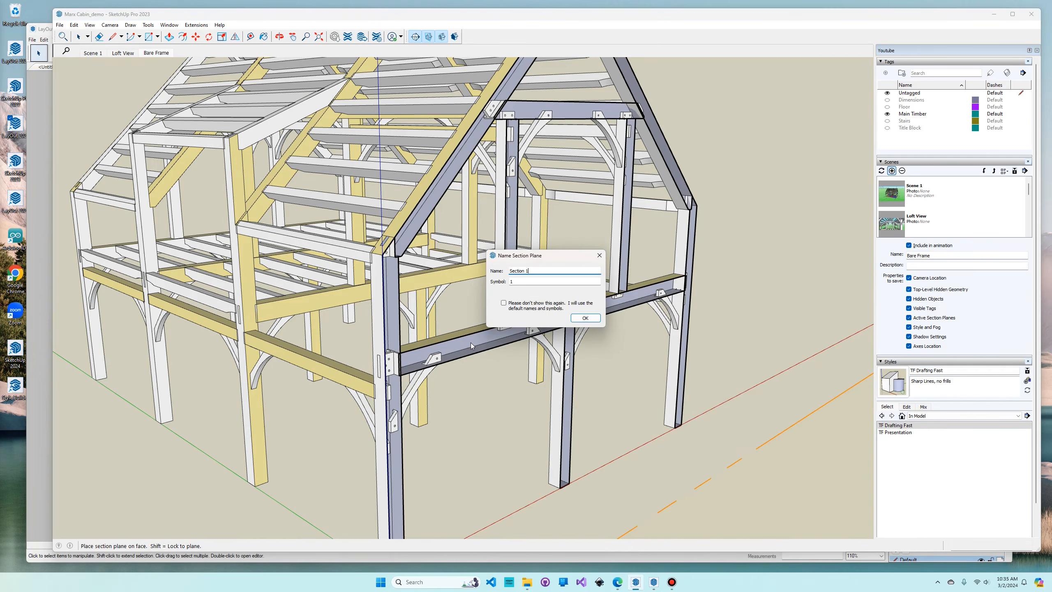
key("BackSpace")
key("BackSpace")
key("BackSpace")
key("BackSpace")
key("BackSpace")
key("BackSpace")
type("Ben")
double_click(553, 281)
left_click(584, 317)
- Set the camera to parallel projection and align the view to the gable-end section plane
middle_click_drag(645, 404, 488, 399)
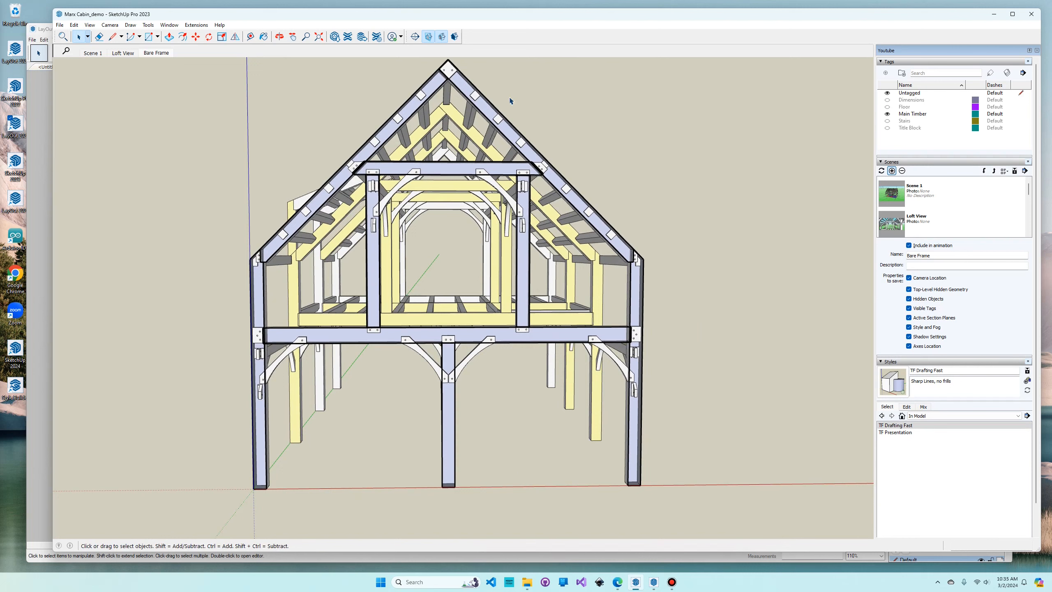
left_click(105, 26)
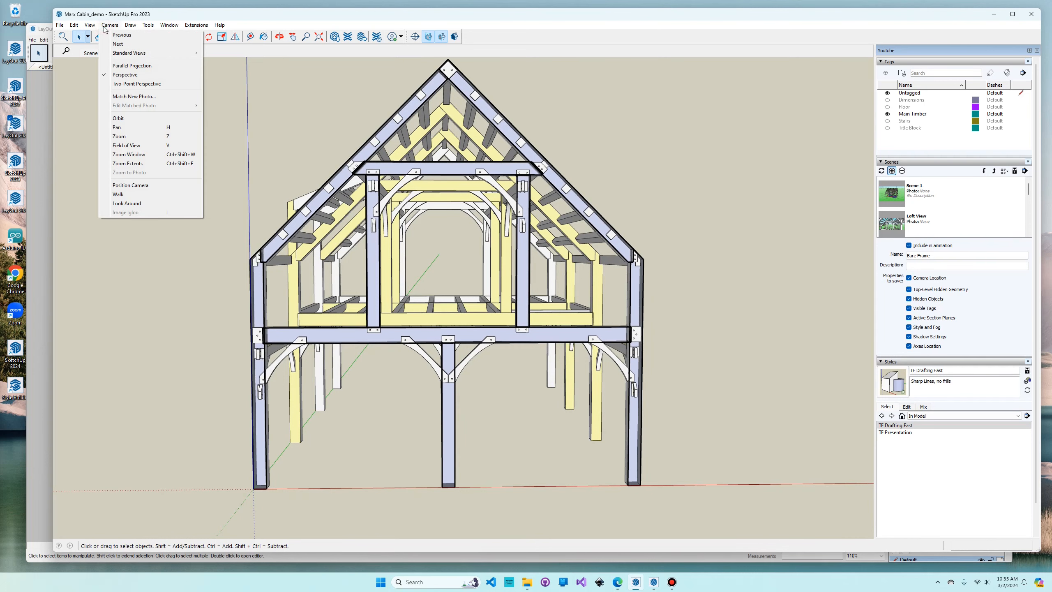
left_click(132, 65)
mouse_move(529, 404)
middle_mouse_down()
mouse_move(514, 386)
mouse_move(536, 397)
mouse_move(514, 376)
mouse_move(507, 392)
mouse_move(538, 400)
mouse_move(543, 418)
middle_mouse_up()
right_click(198, 410)
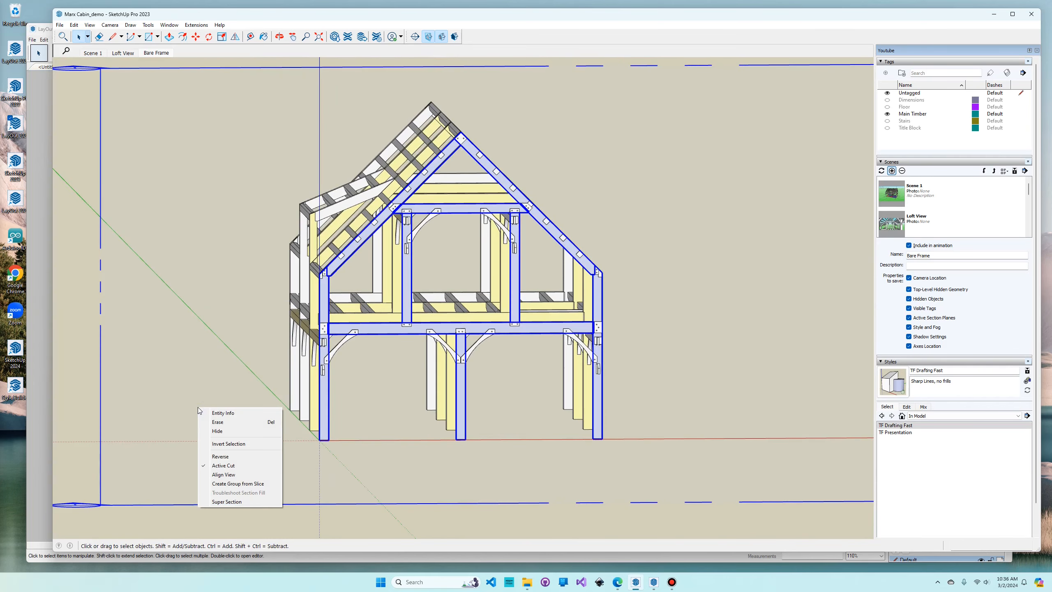
left_click(237, 475)
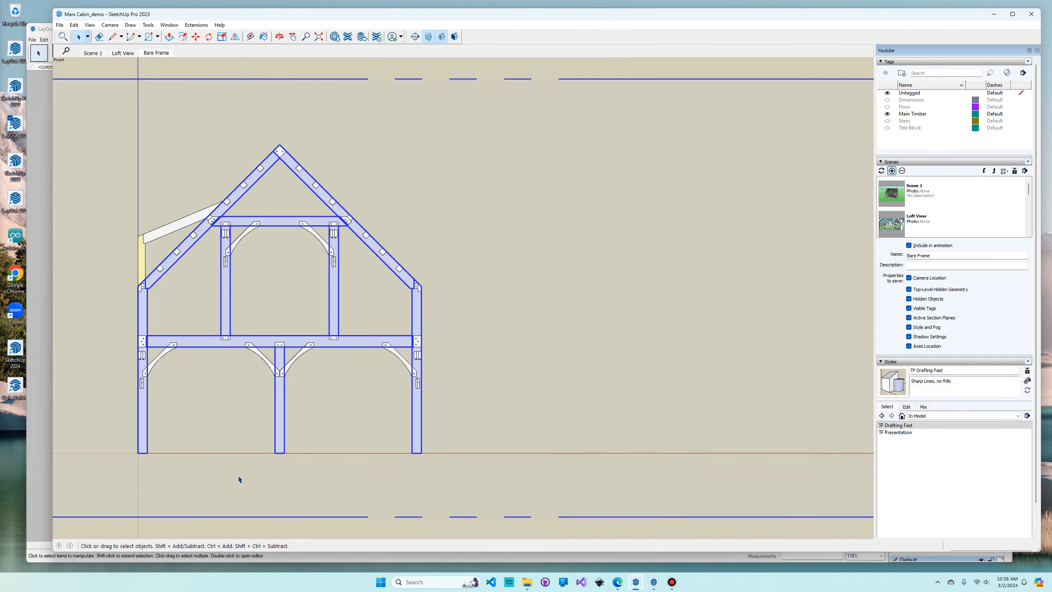
- Hide the section plane outline and fit the whole bent in the view
right_click(575, 164)
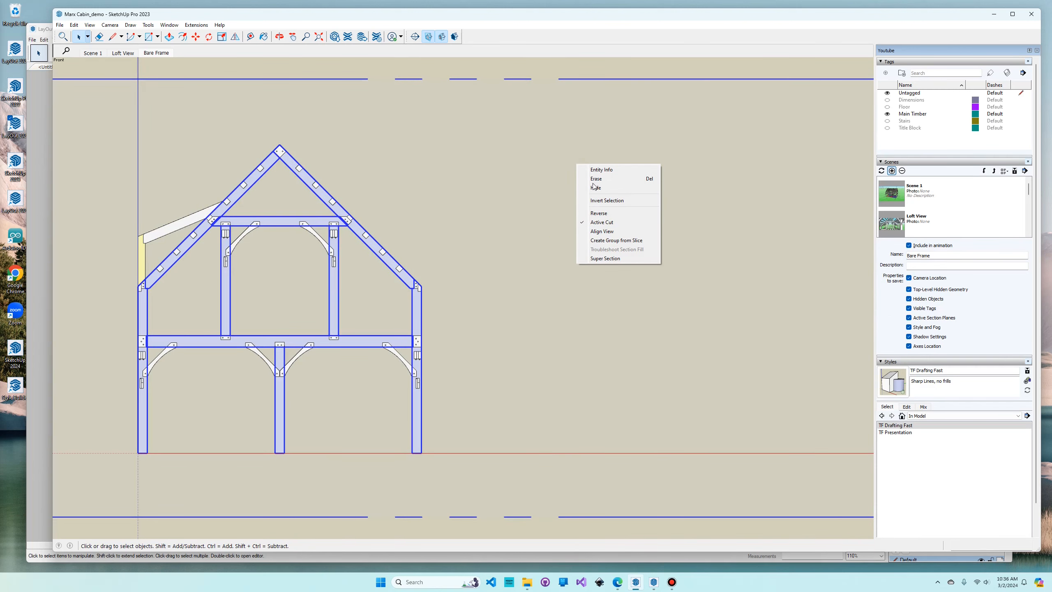
left_click(491, 162)
left_click(90, 25)
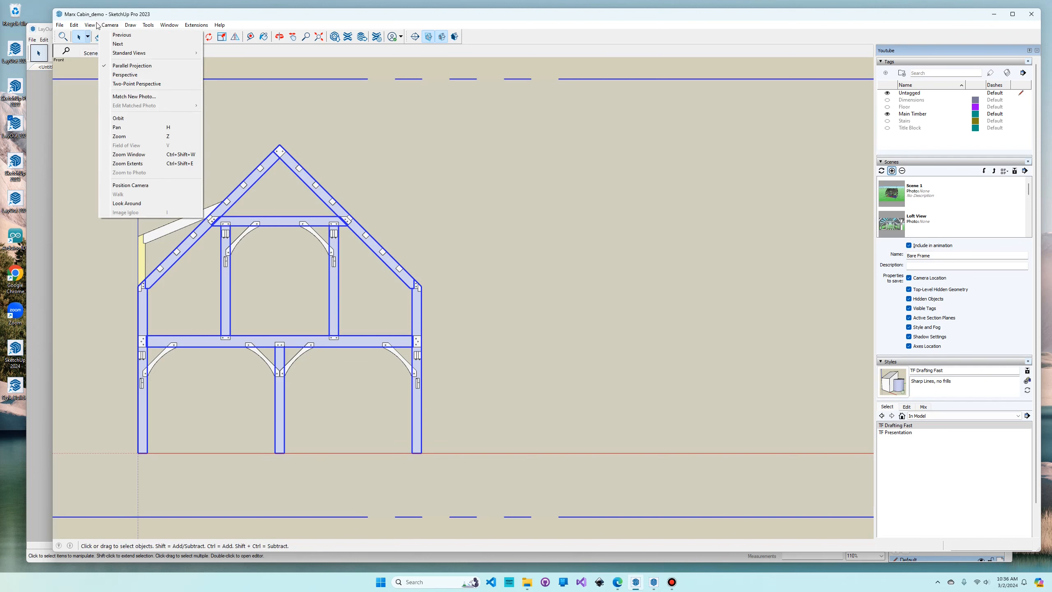
left_click(92, 75)
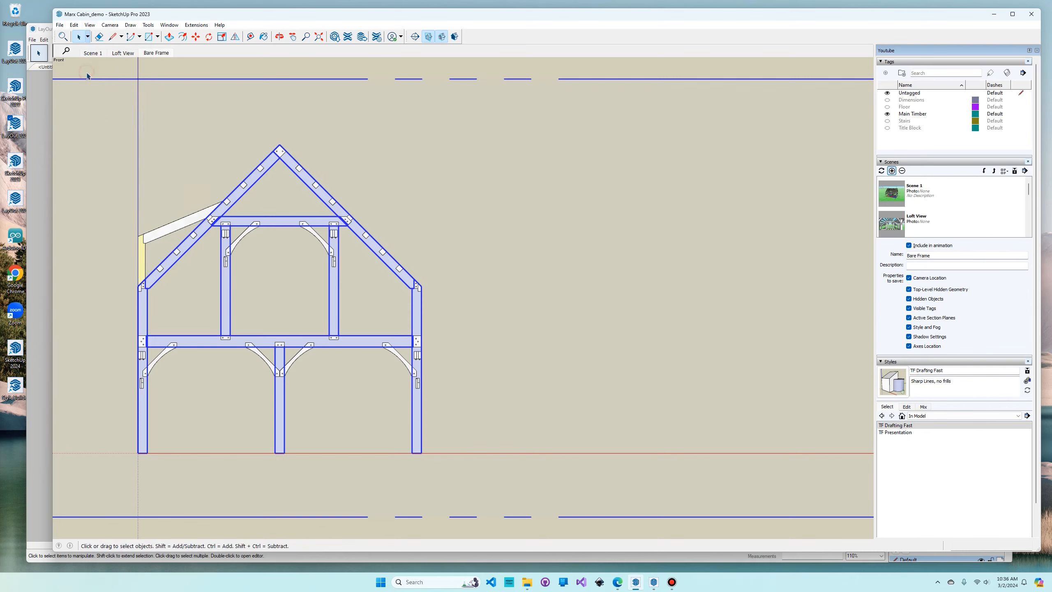
left_click(111, 25)
left_click(141, 163)
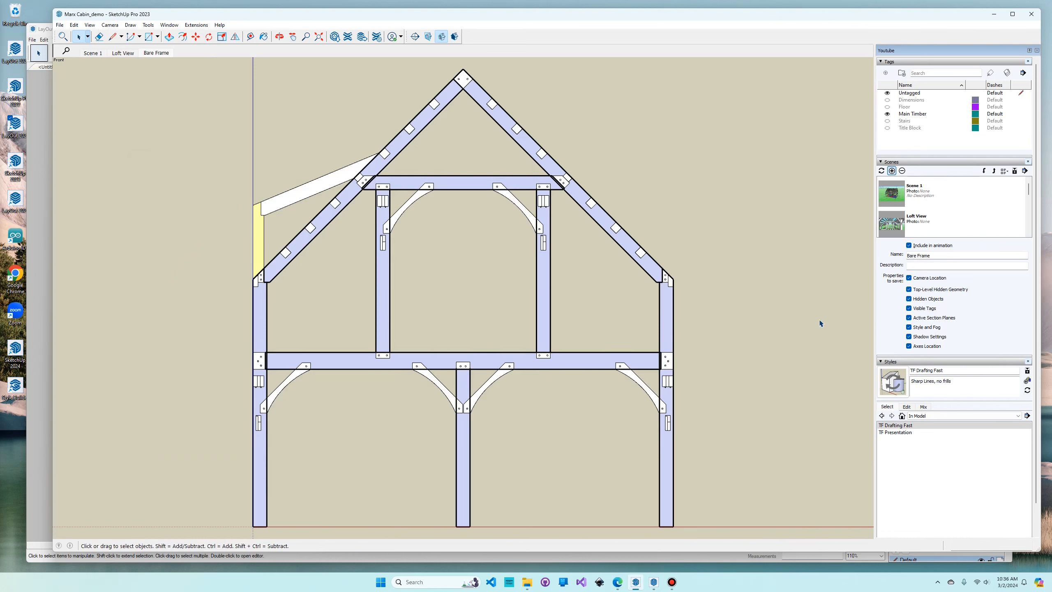
- Add a scene of the section view with its style saved as a new style, and rename the scene Bent I
left_click(891, 171)
left_click(559, 328)
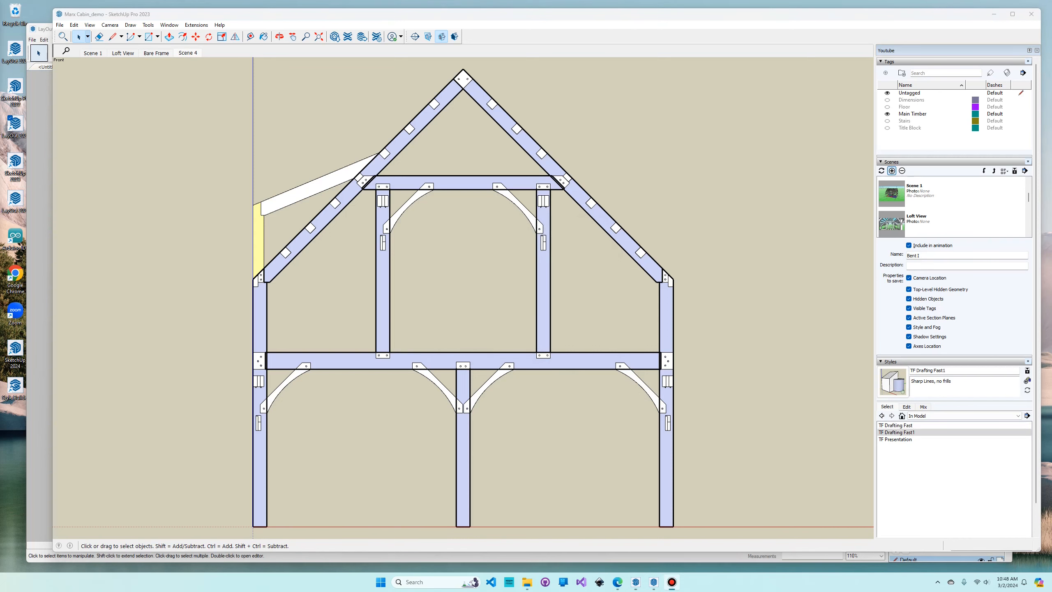
right_click(188, 53)
left_click(213, 99)
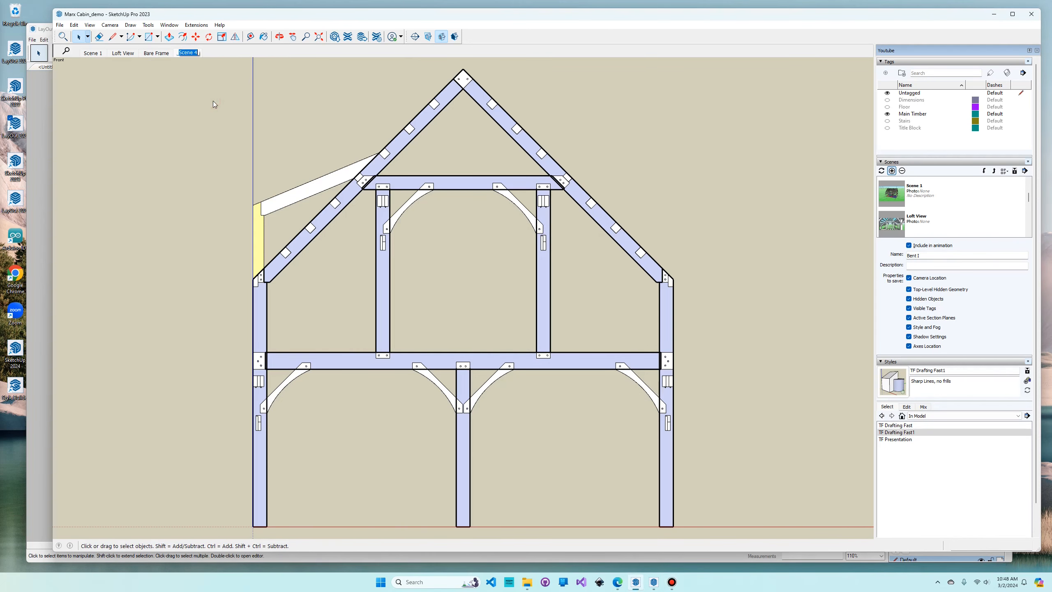
type("Bent I")
key("Return")
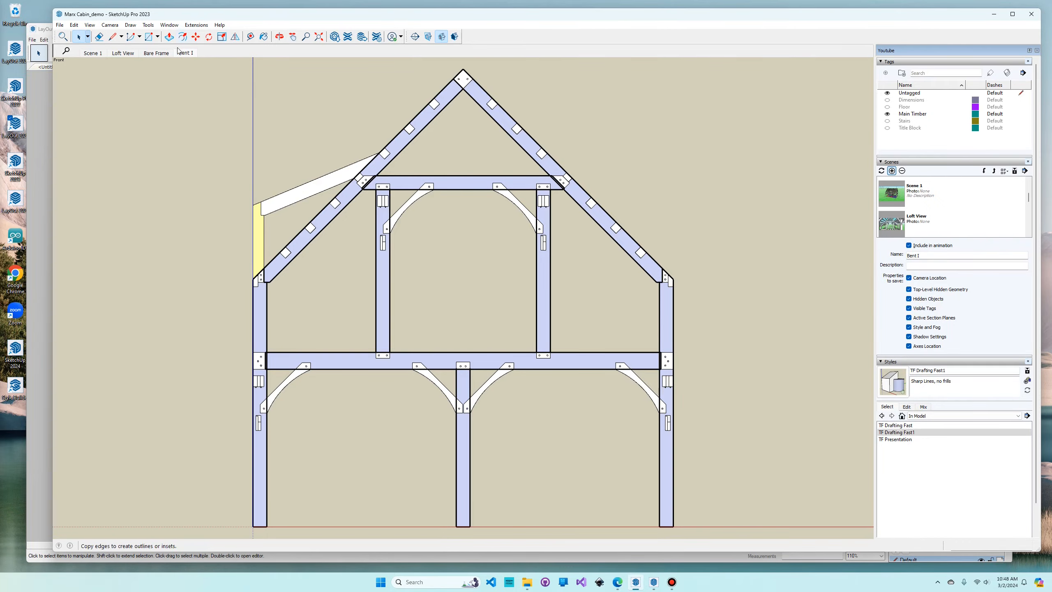
- Compare the Bare Frame and Bent I scenes, and examine the cut frame from an angle
left_click(165, 55)
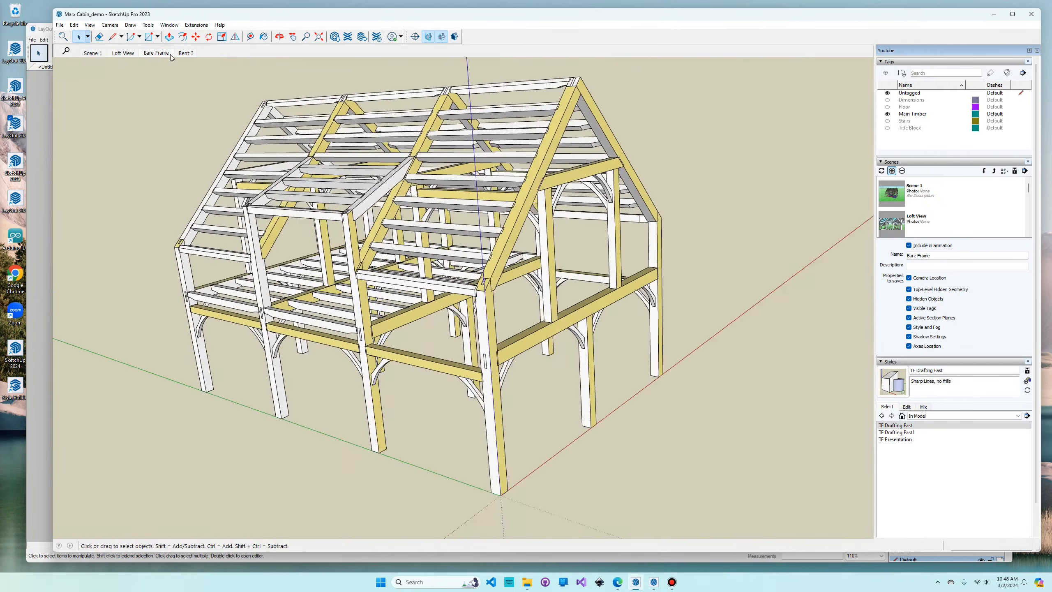
left_click(187, 53)
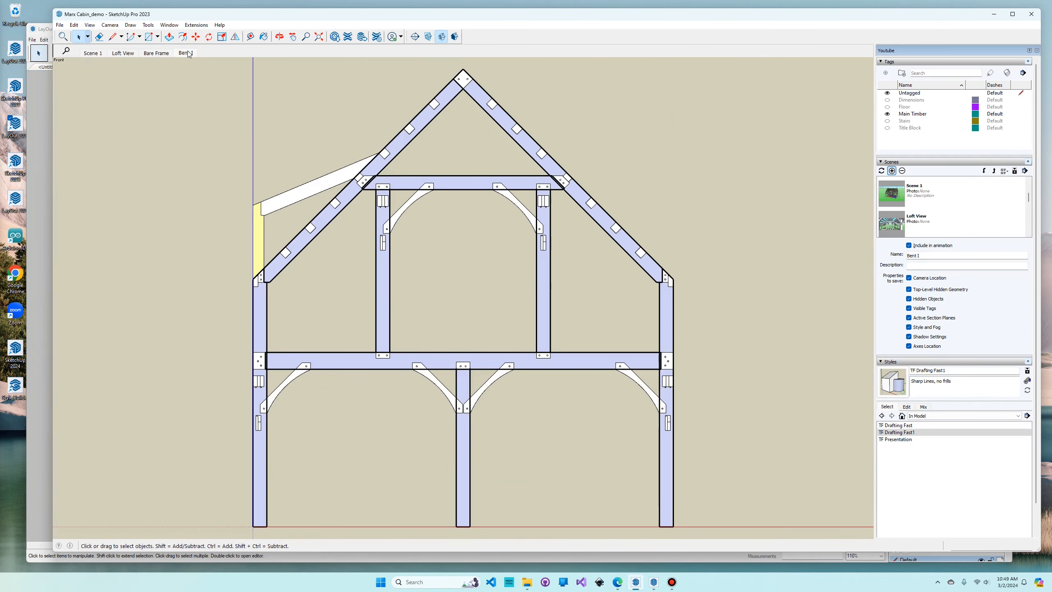
key("o")
left_click_drag(216, 242, 278, 278)
key("space")
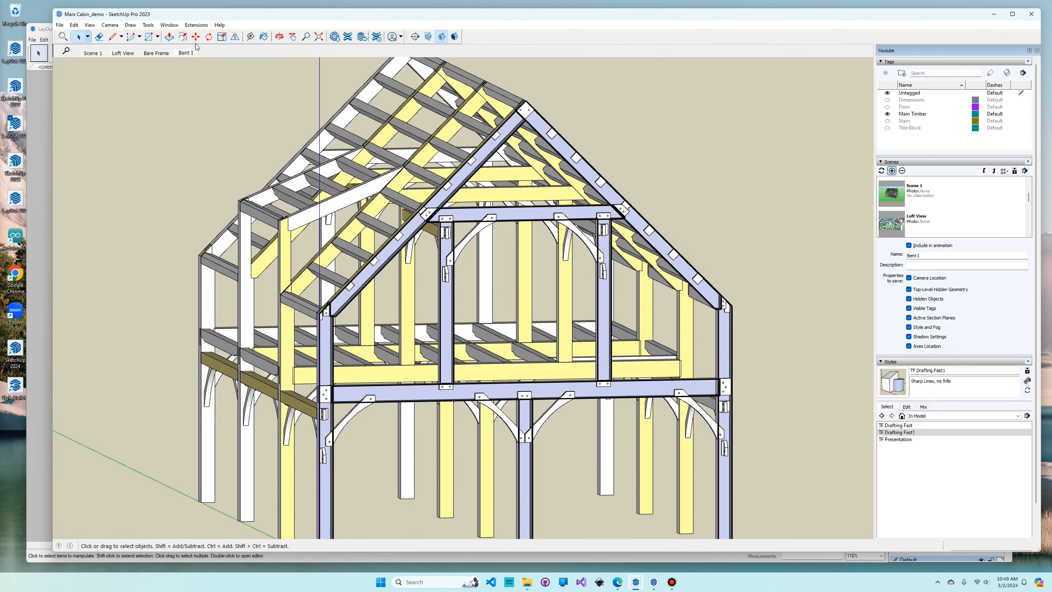
left_click(186, 53)
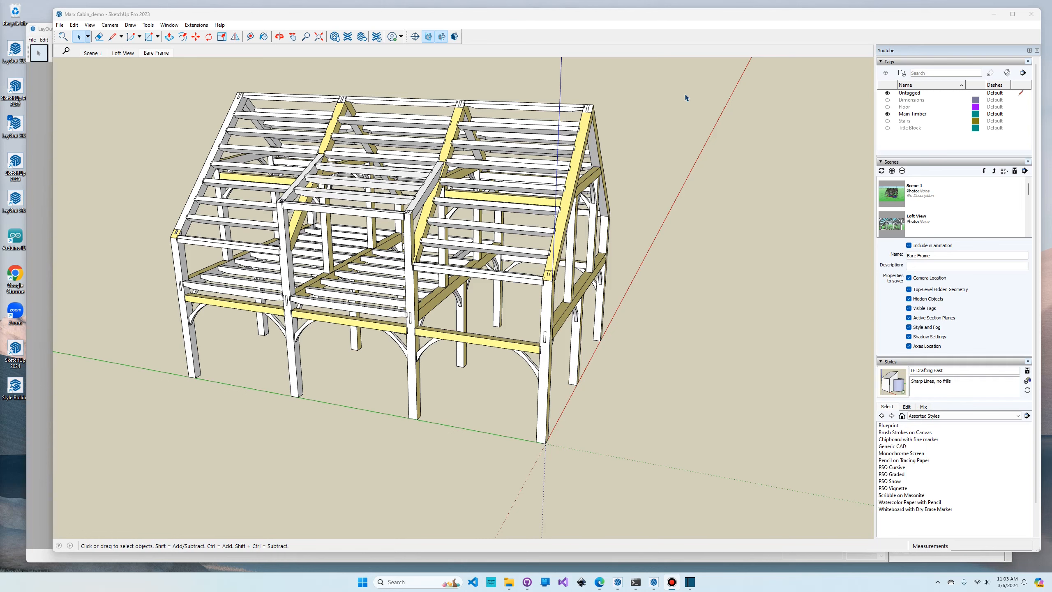
- Search the Extension Warehouse for "super section" and open the Super Section extension
left_click(199, 26)
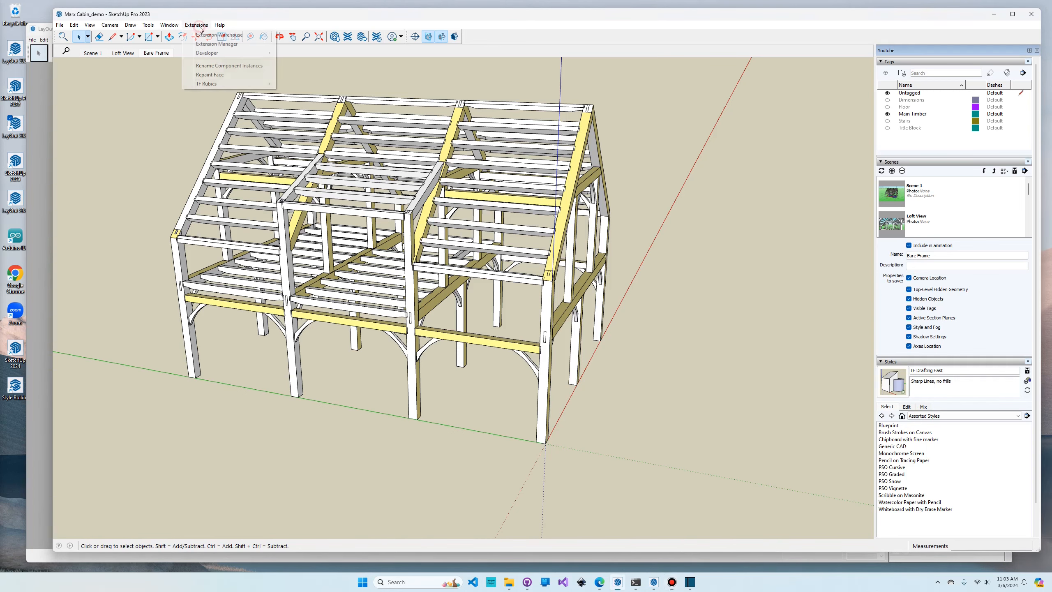
left_click(215, 40)
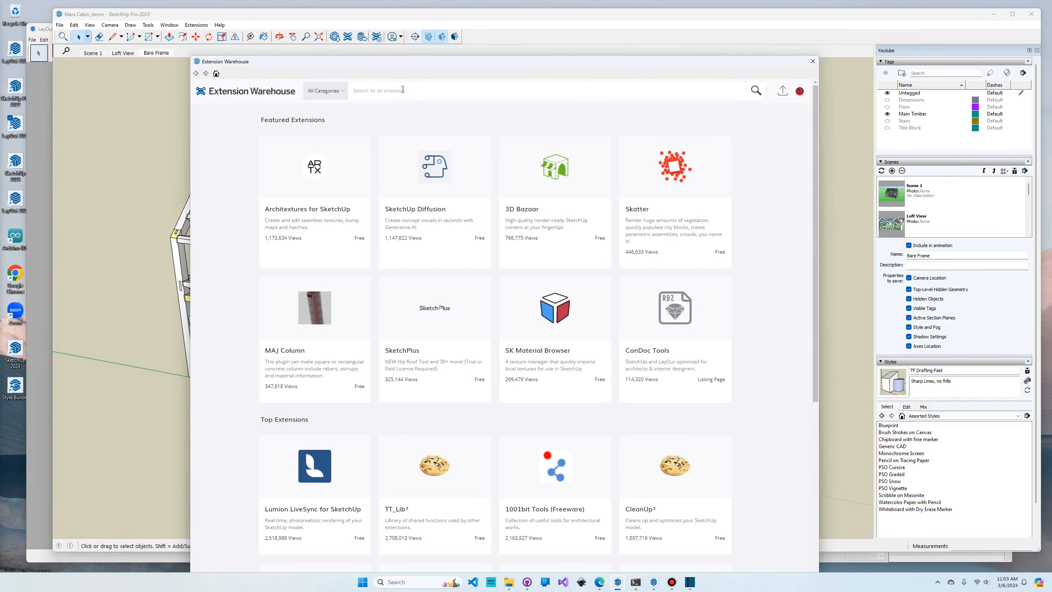
left_click(416, 90)
type("super section")
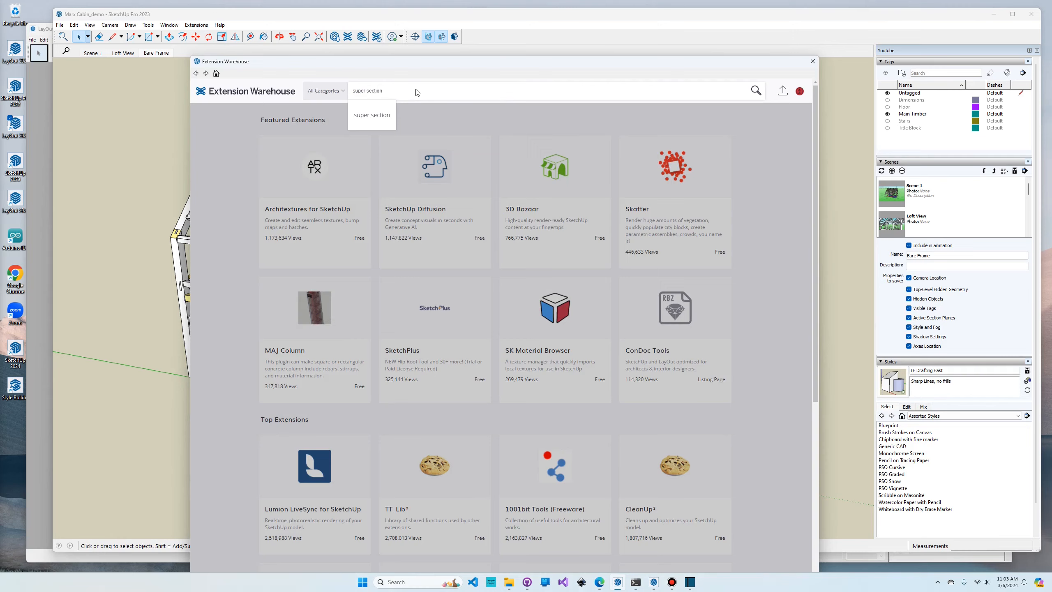
key("Return")
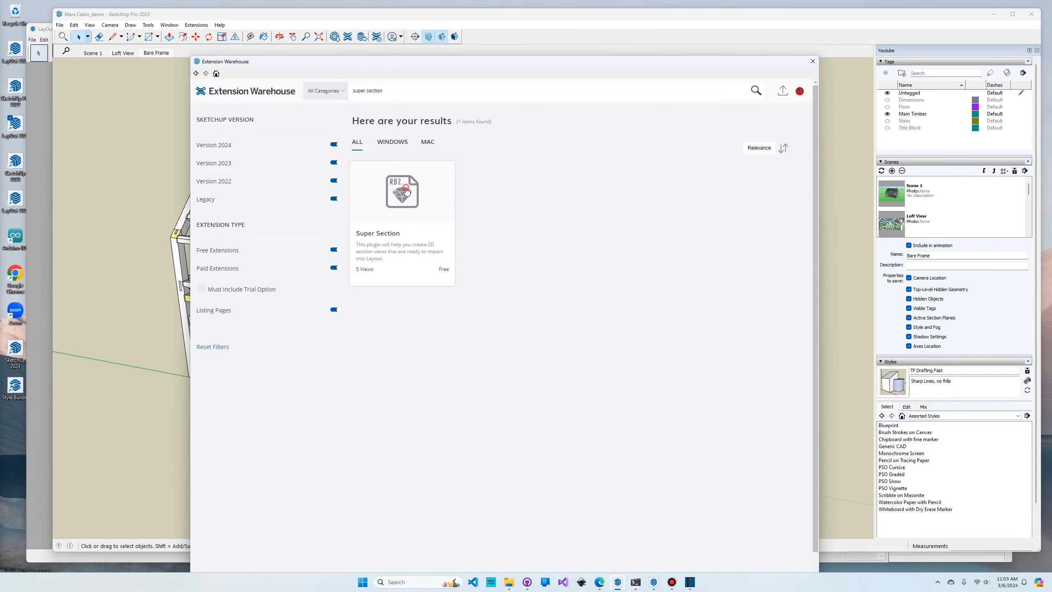
left_click(406, 190)
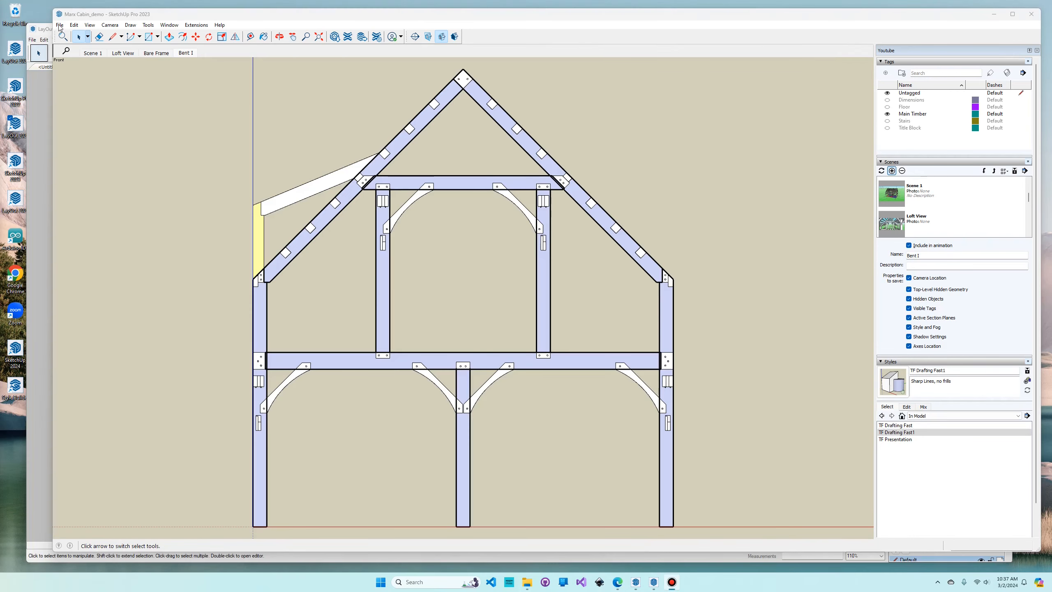
- Revert Marx Cabin_demo to its saved version
left_click(59, 25)
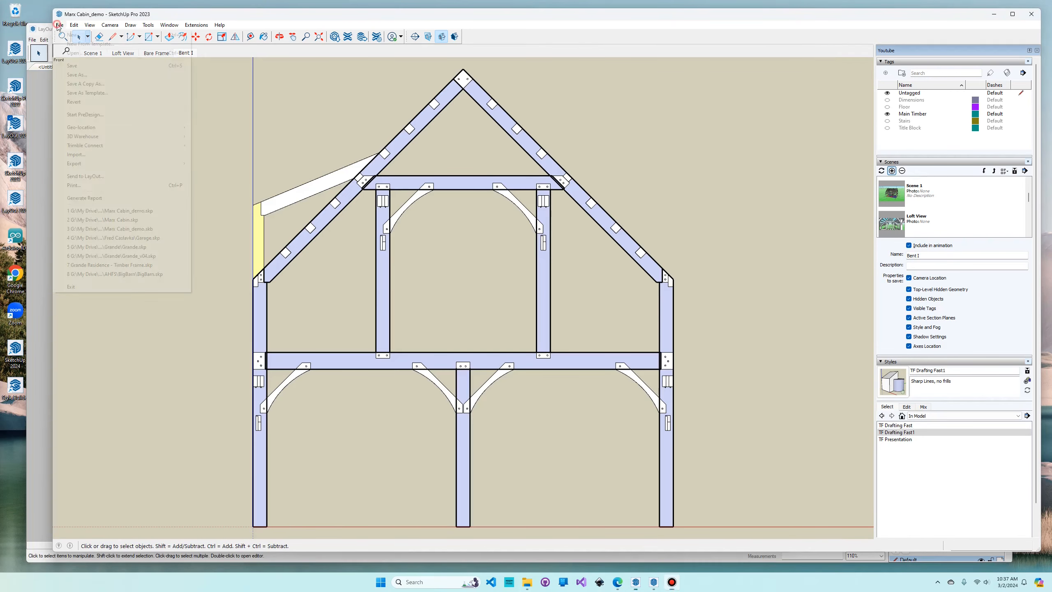
left_click(140, 212)
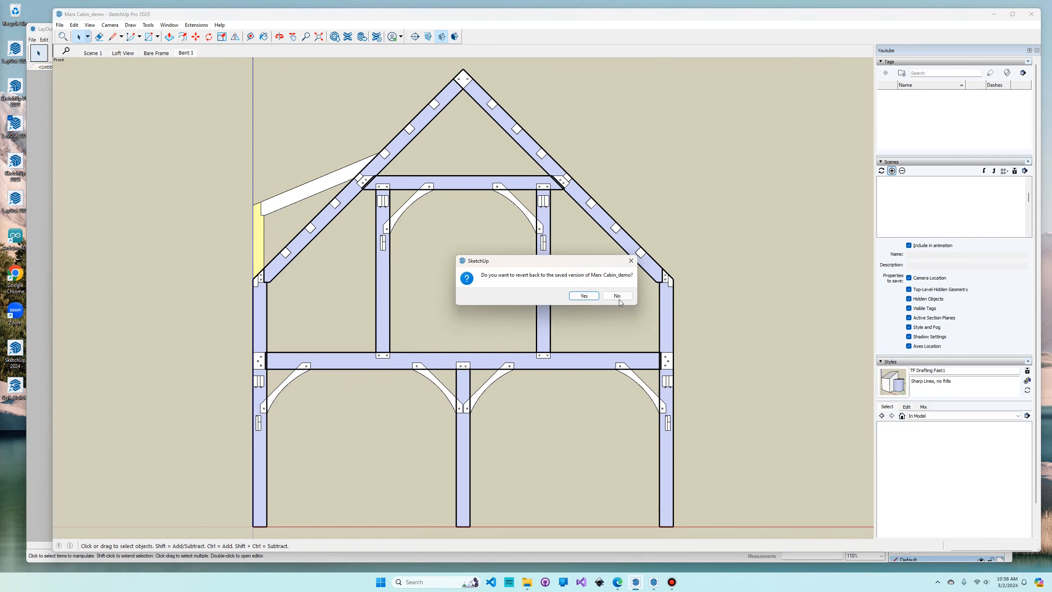
left_click(582, 295)
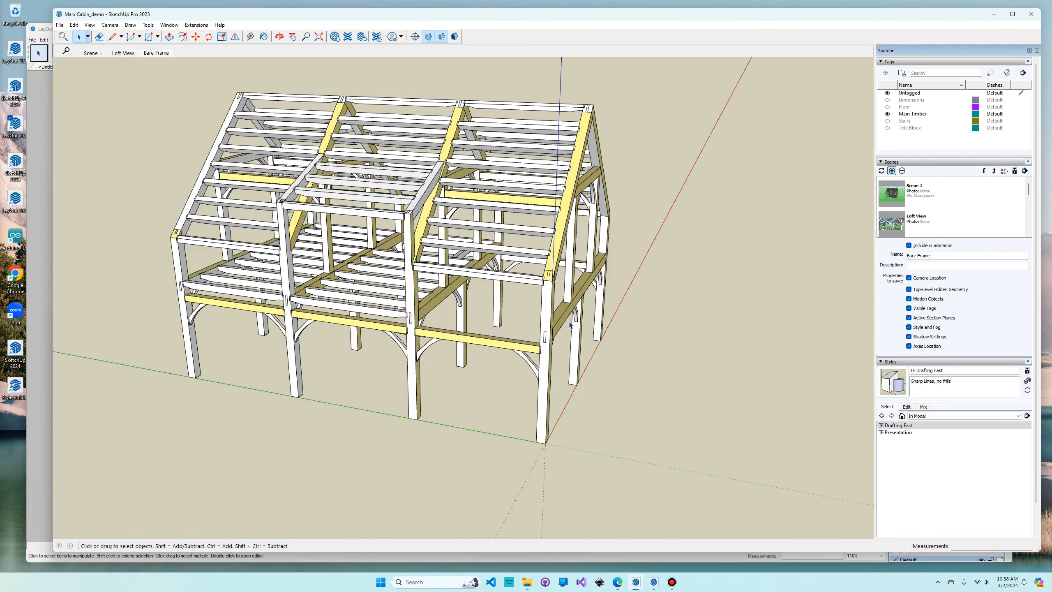
- Place a section plane on the outer face of the gable-end bent, named Bent I with symbol I
middle_click_drag(564, 341, 495, 274)
left_click(415, 36)
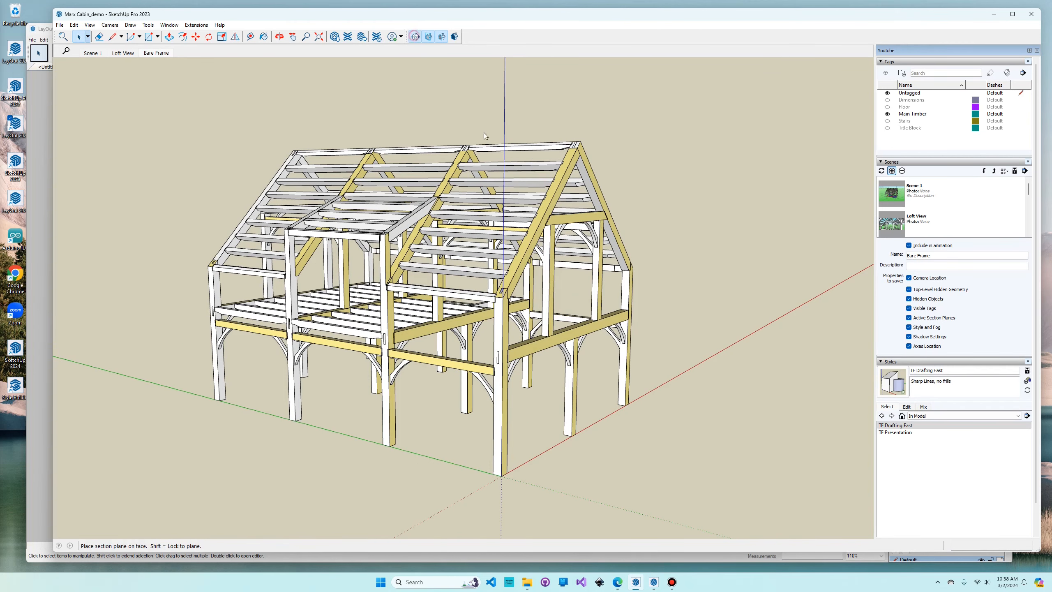
left_click(551, 341)
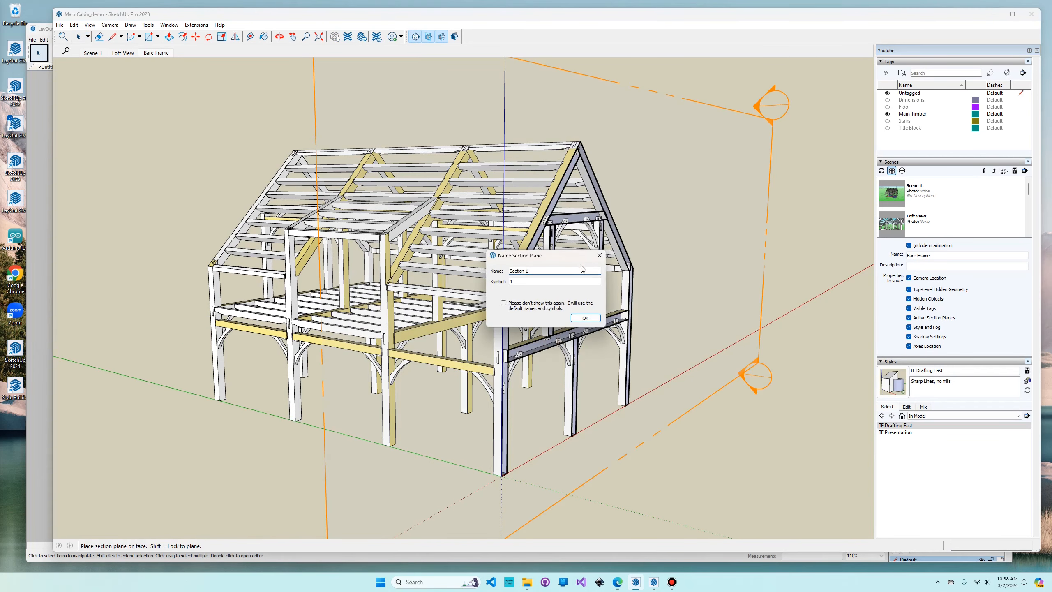
key("BackSpace")
key("BackSpace")
key("BackSpace")
key("BackSpace")
key("BackSpace")
key("BackSpace")
key("BackSpace")
key("BackSpace")
key("BackSpace")
type("Benty")
double_click(558, 283)
left_click(584, 317)
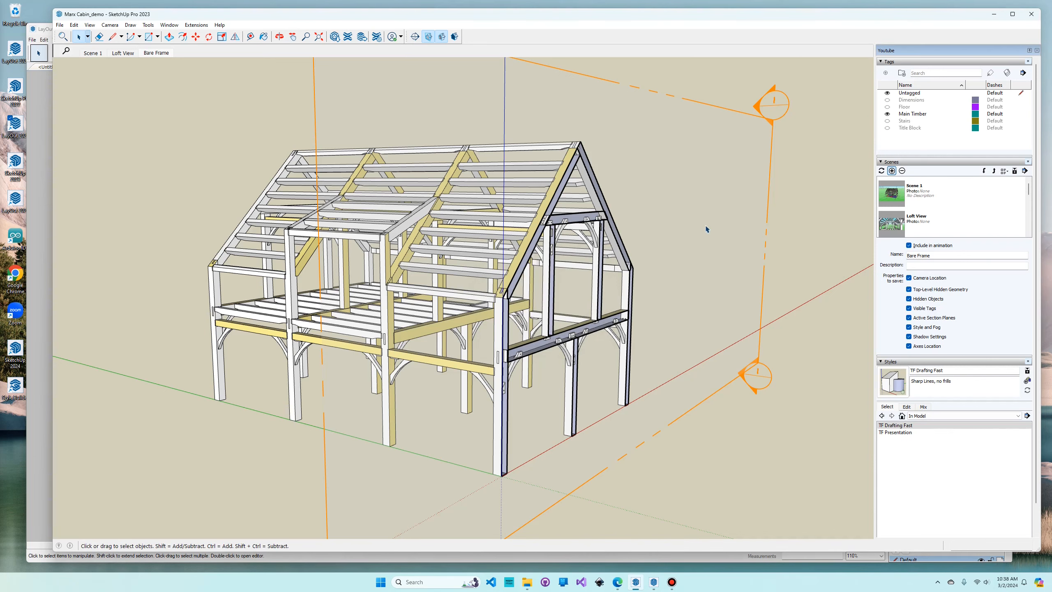
- Generate a 2D view of the bent from the section plane with Super Section
right_click(706, 227)
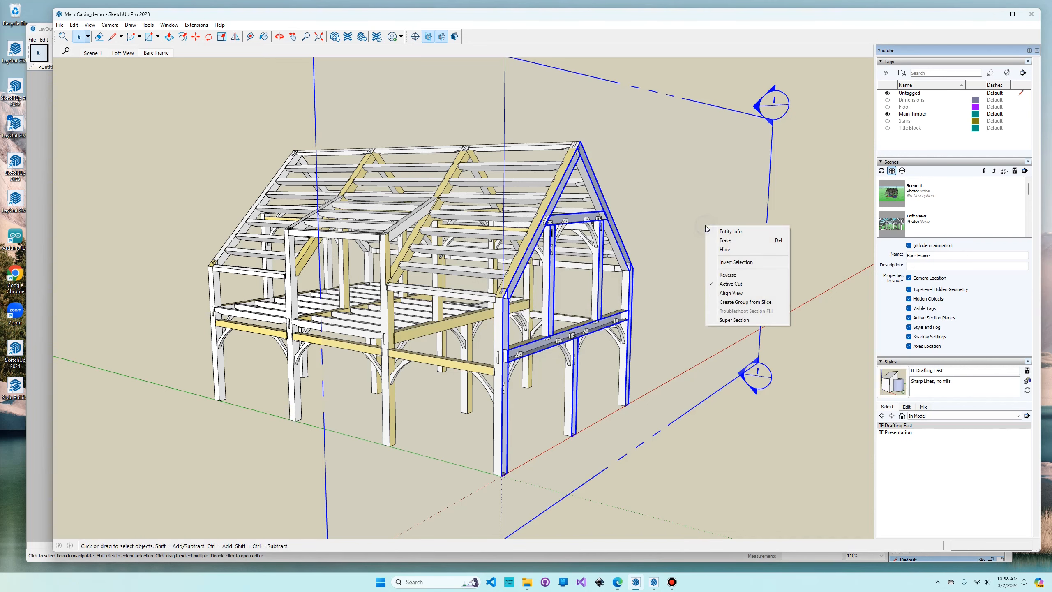
left_click(736, 321)
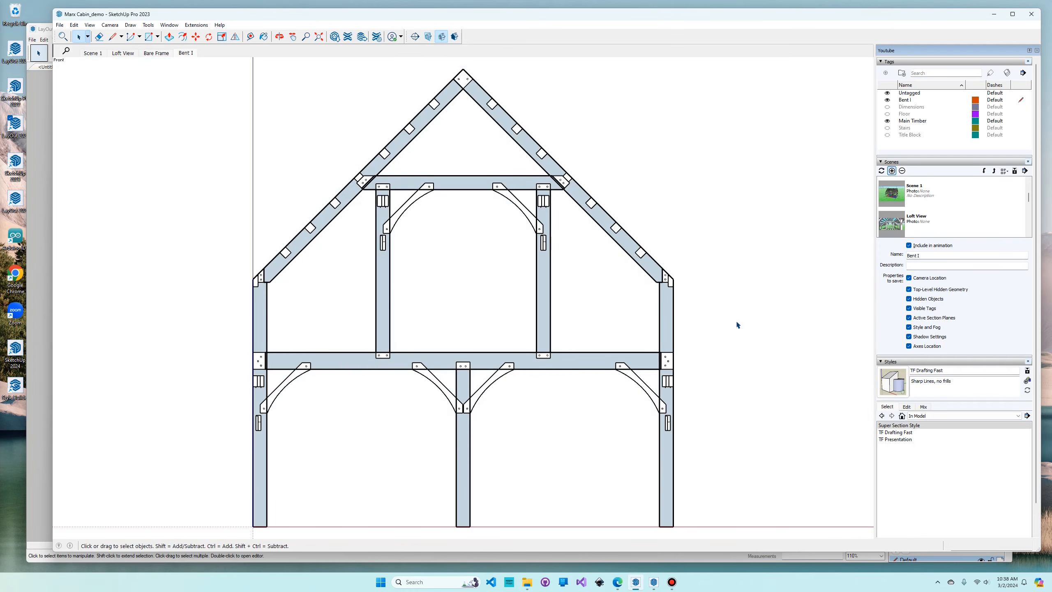
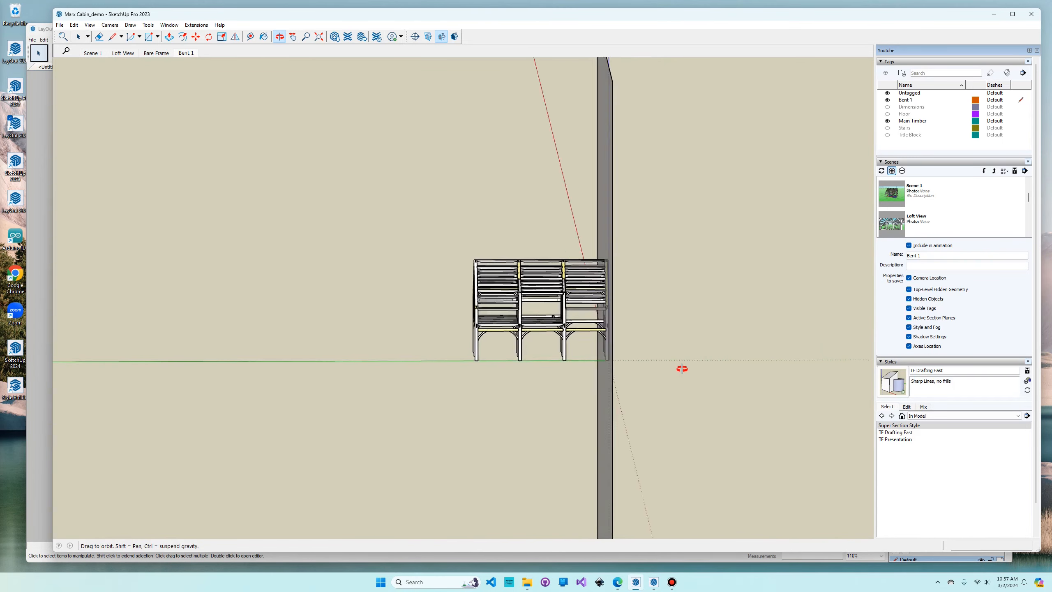
- Return to the Bent 1 scene and examine the context options of the scrim face behind the bent
key("space")
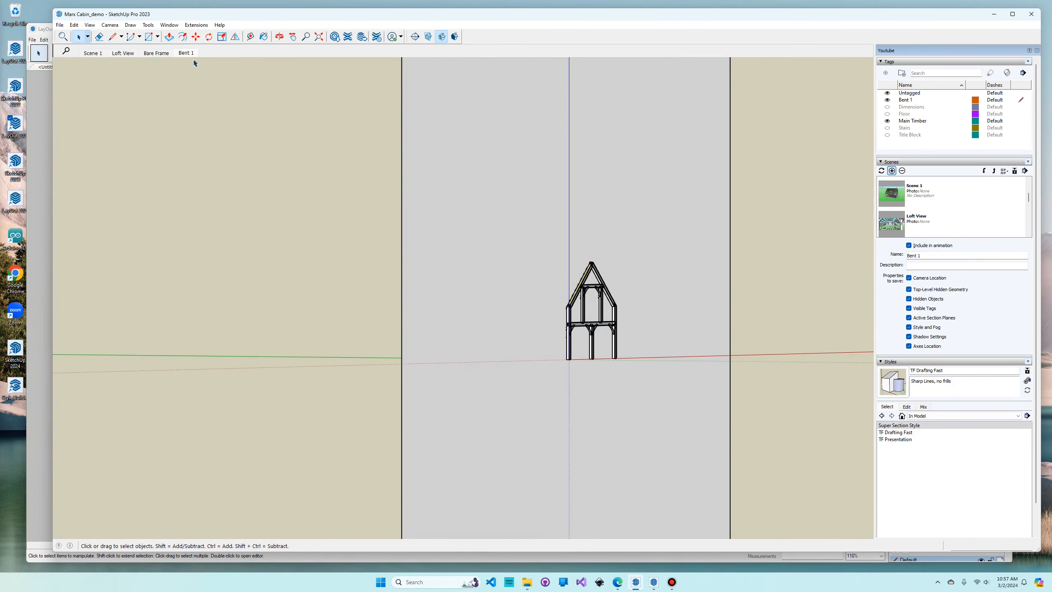
left_click(187, 53)
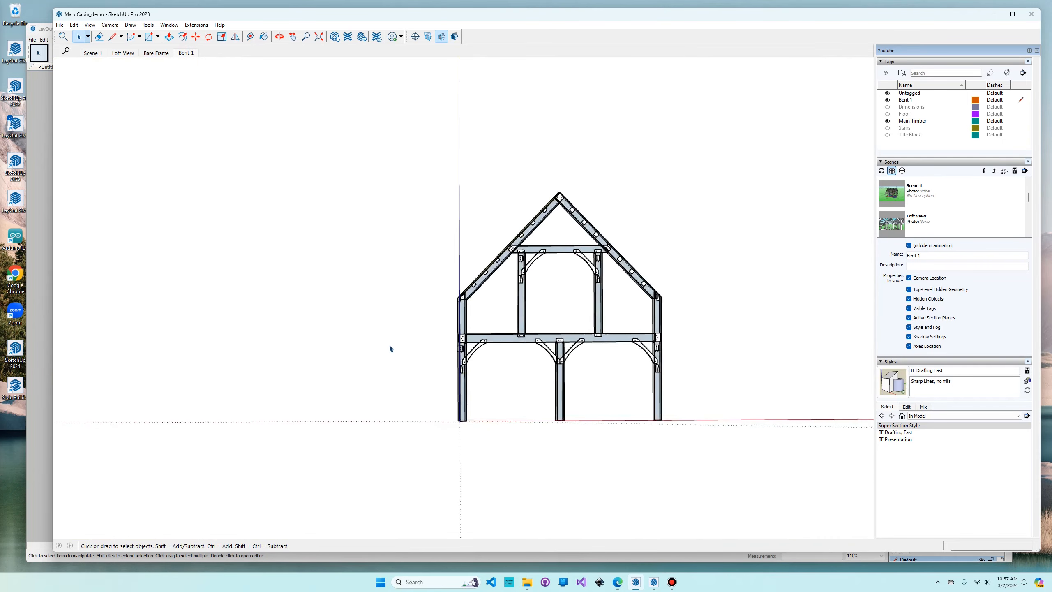
right_click(157, 240)
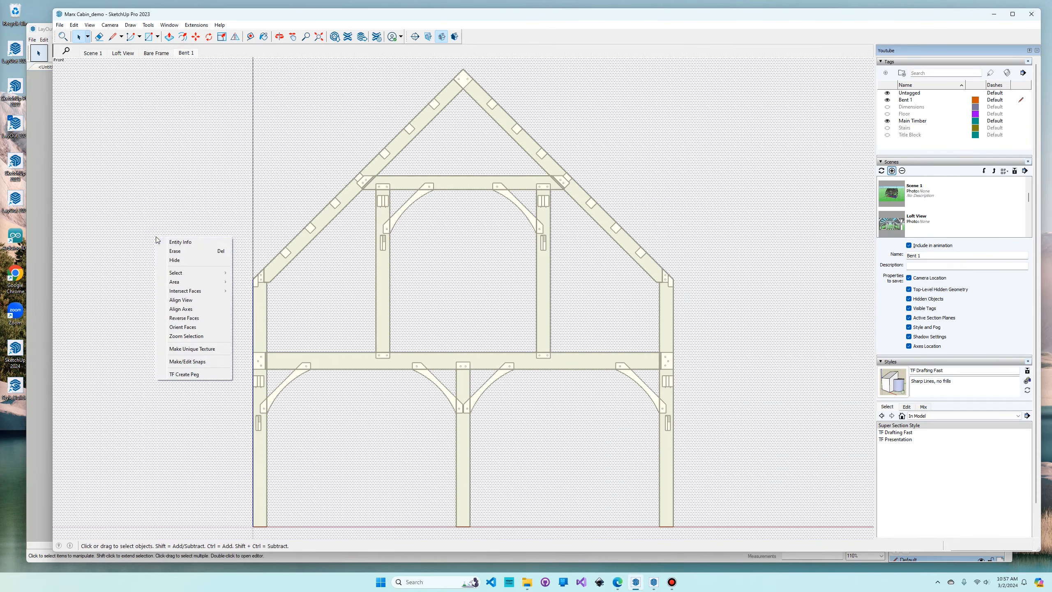
left_click(192, 317)
key("Escape")
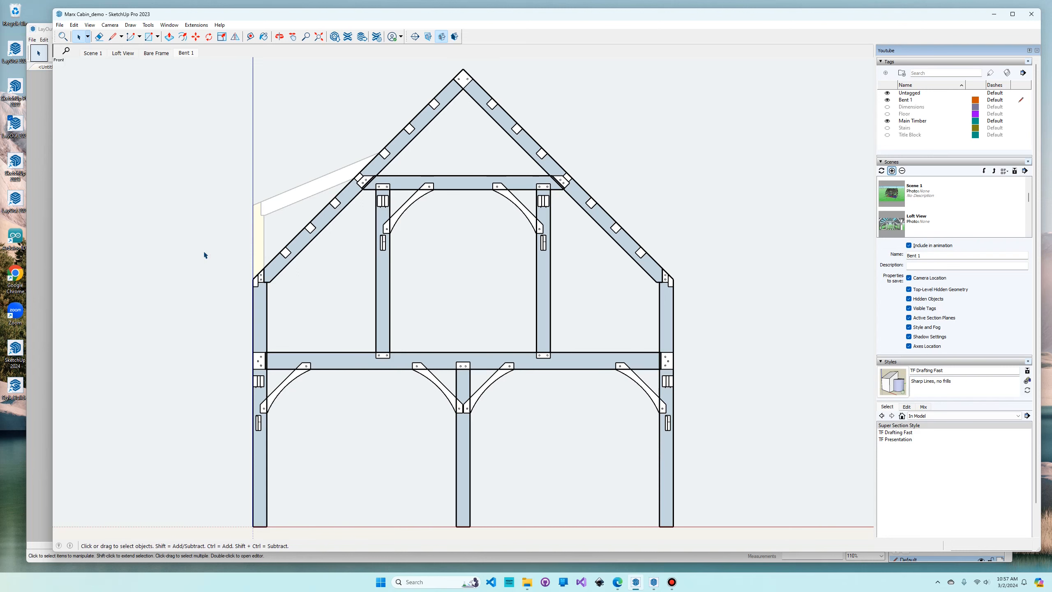
- Toggle the fog on and off to compare the Bent 1 view with and without background geometry
key("shift+f")
key("shift+f")
key("shift+f")
key("shift+f")
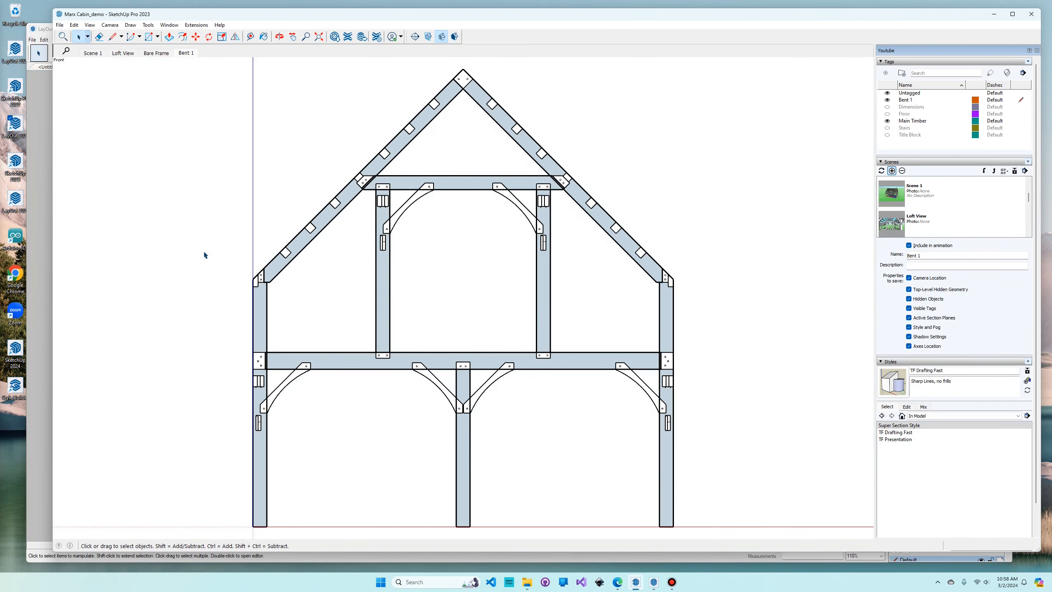
key("shift+f")
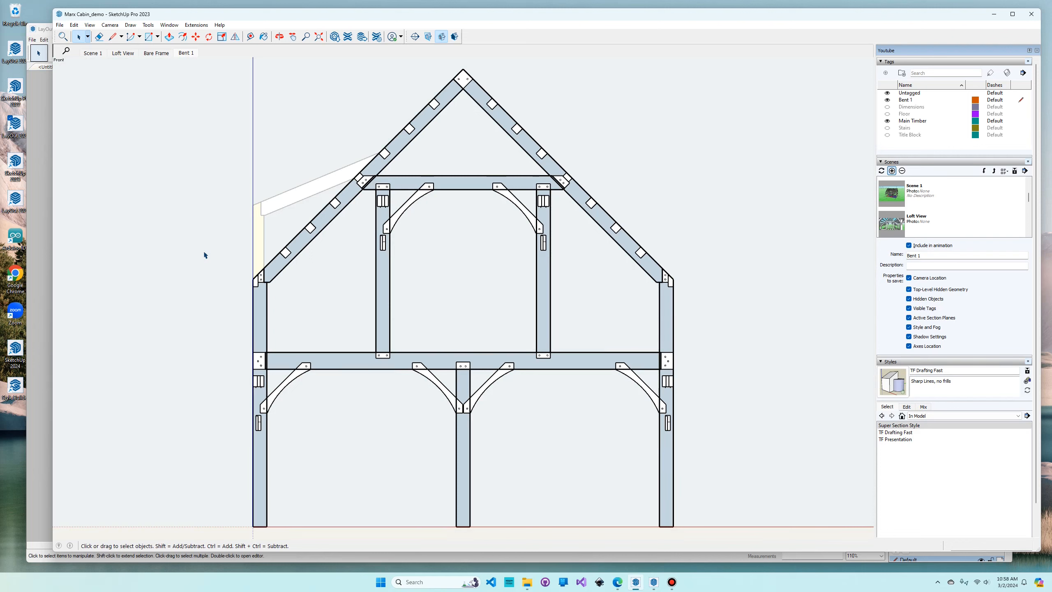
- Open the in-model SuperSectionScrim material for editing and examine its opacity setting
left_click_drag(0, 52, 754, 57)
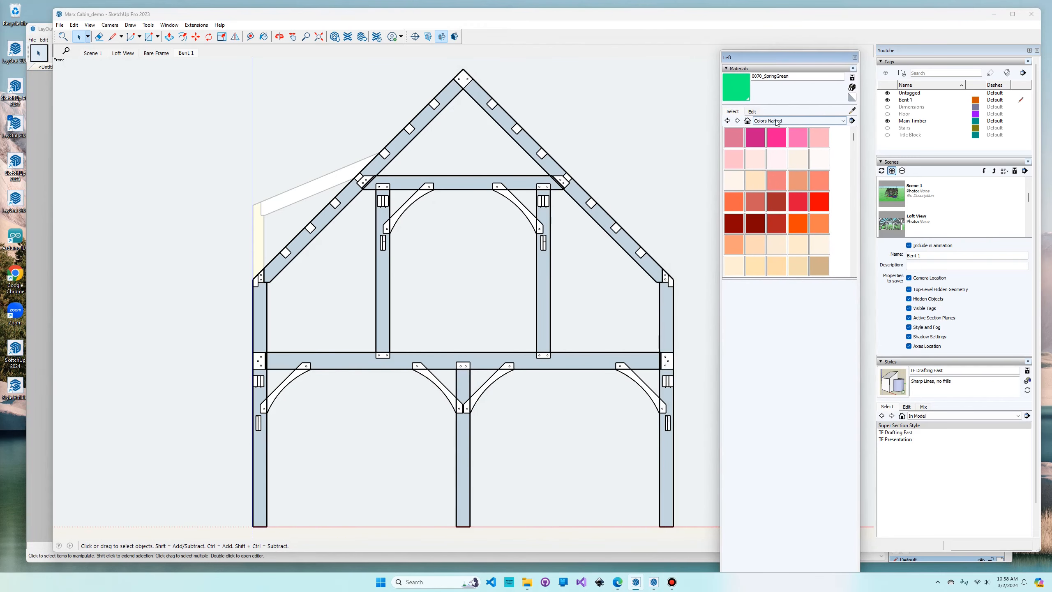
left_click(747, 120)
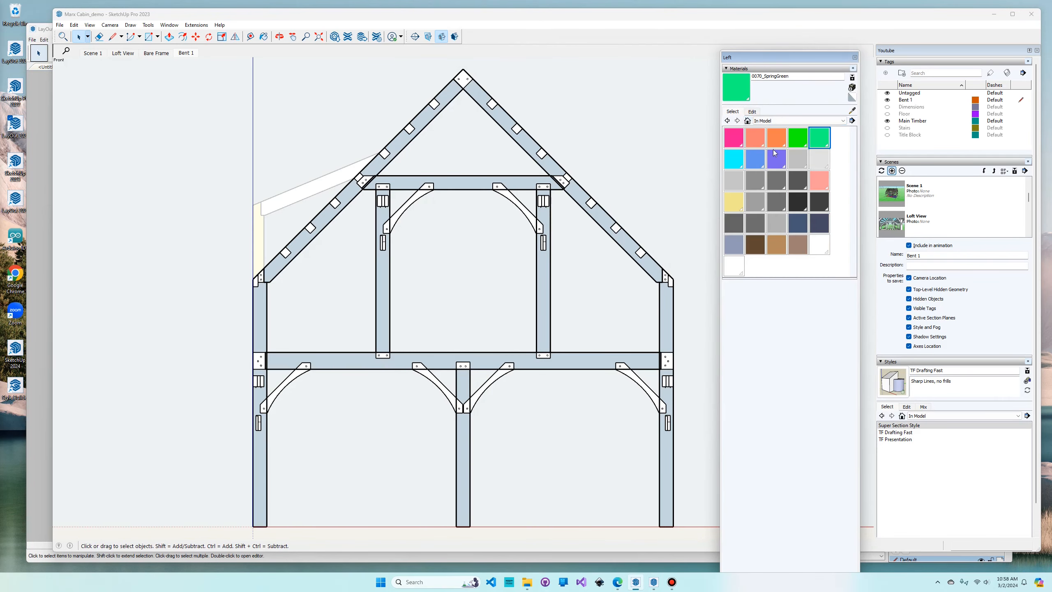
left_click(821, 247)
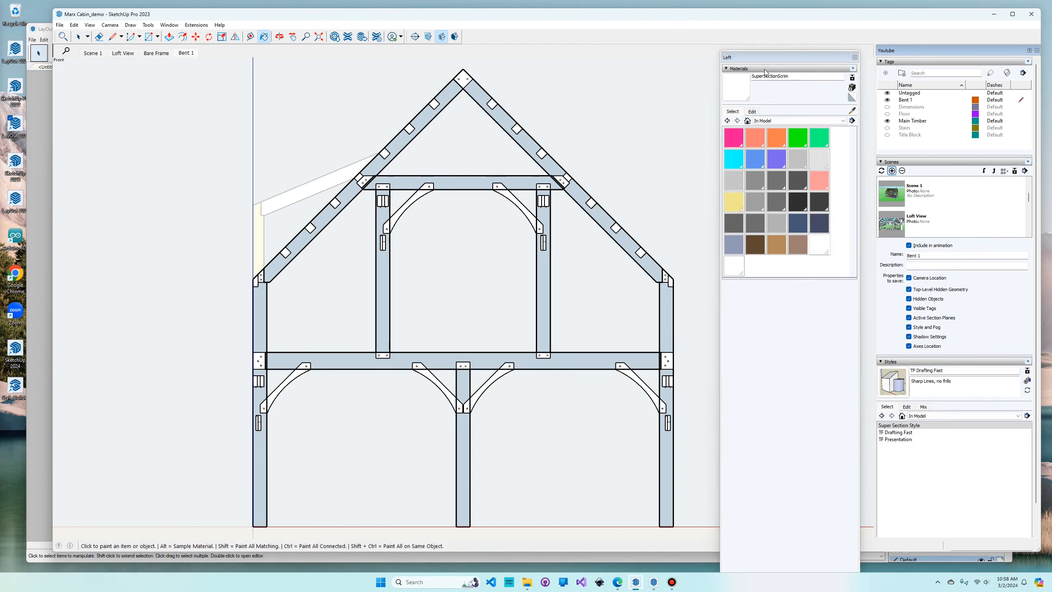
left_click(751, 112)
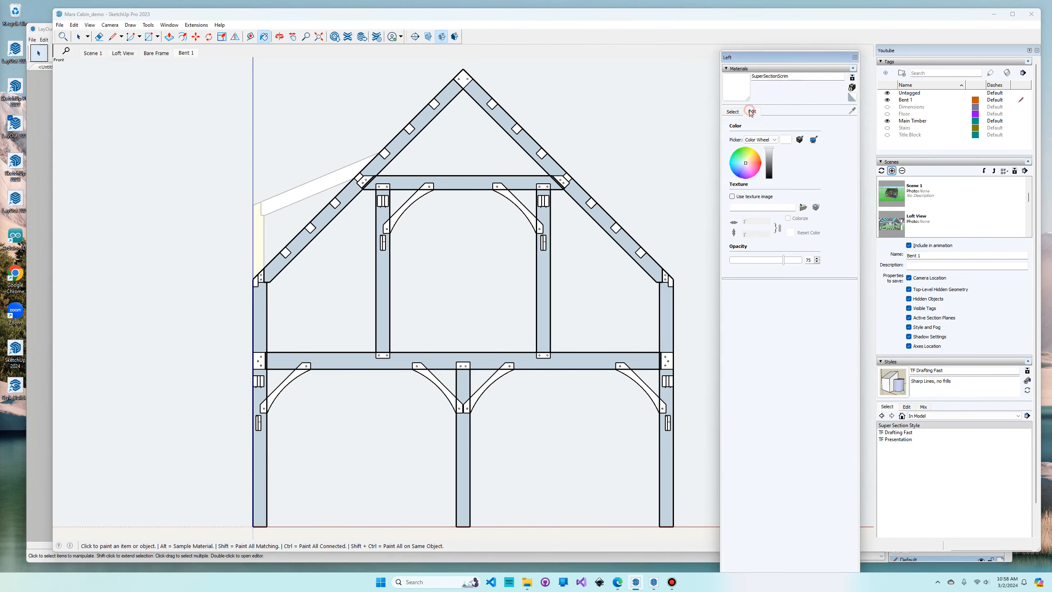
mouse_move(784, 261)
left_mouse_down()
mouse_move(756, 263)
mouse_move(795, 261)
mouse_move(777, 262)
mouse_move(785, 261)
left_mouse_up()
left_click_drag(810, 59, 486, 83)
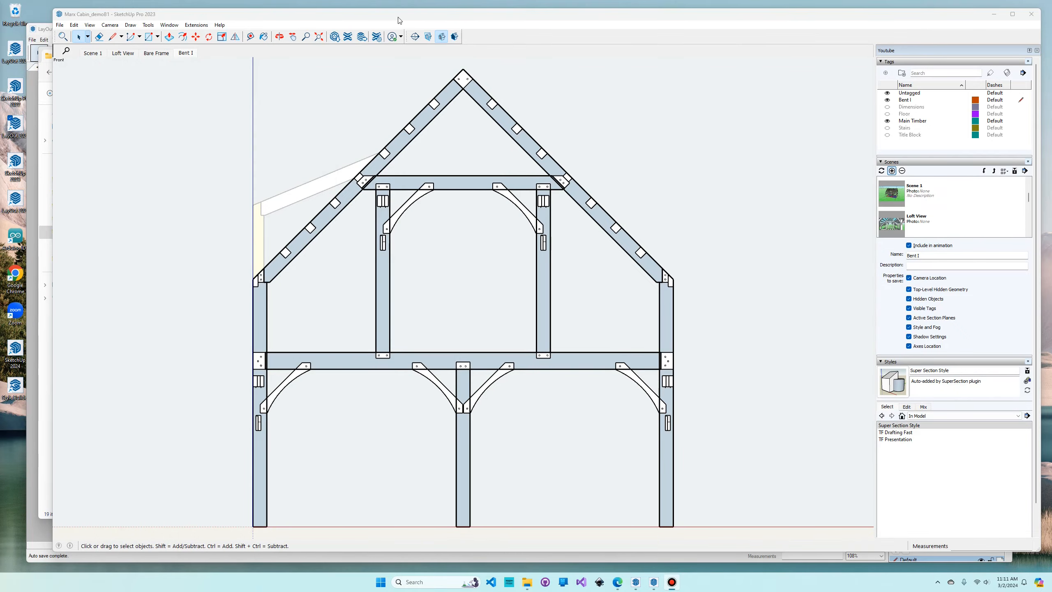
- From the Bare Frame scene, place a section plane on the second bent, named Bent II with symbol II
left_click(153, 53)
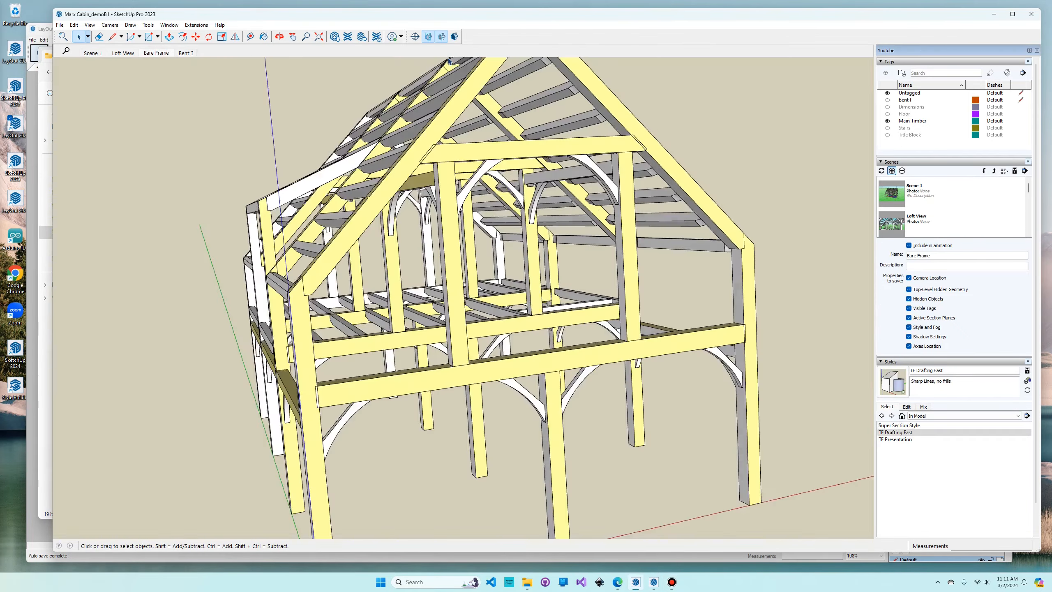
left_click(415, 36)
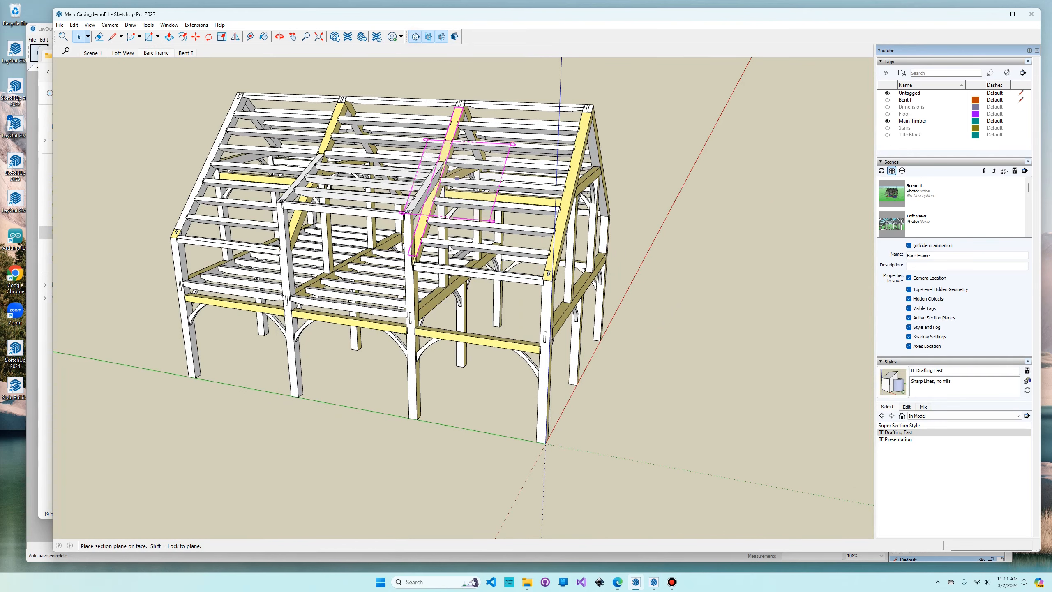
left_click(418, 213)
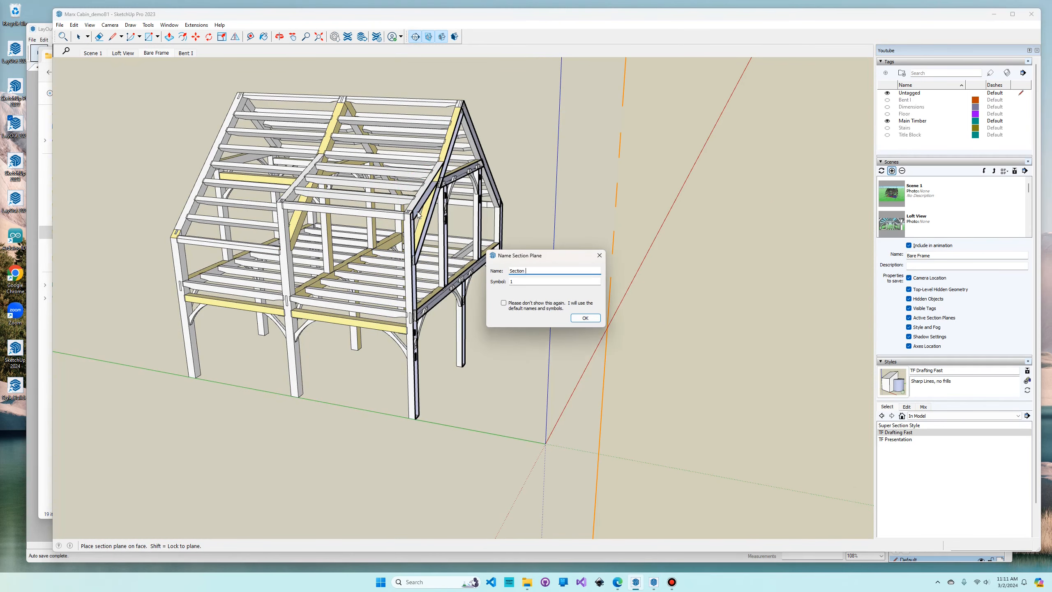
type("Bent II")
key("Tab")
type("II")
key("Return")
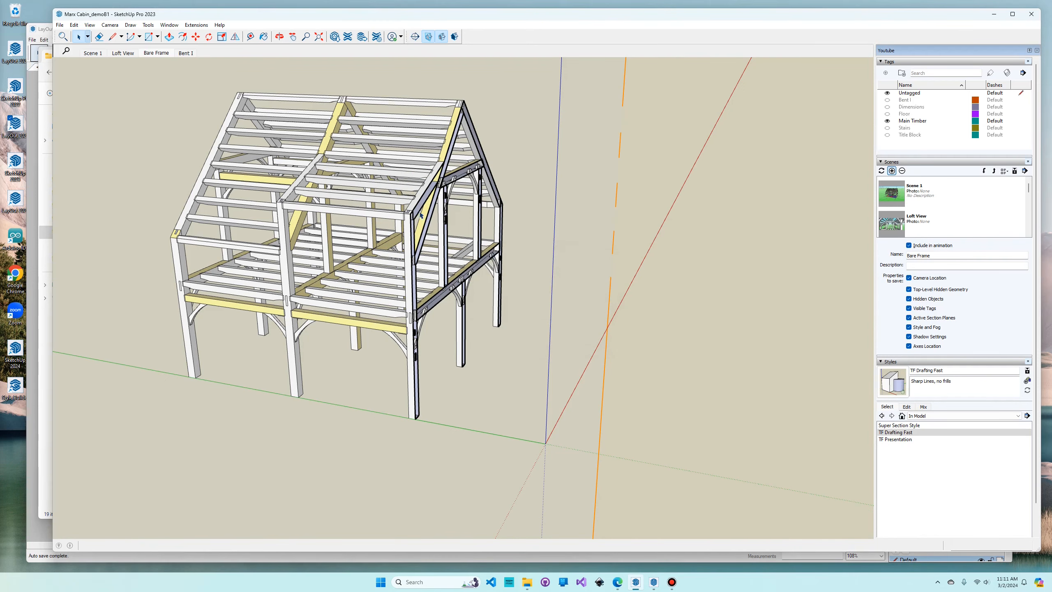
- Generate the 2D view of Bent II from its section plane with Super Section
right_click(554, 245)
right_click(580, 221)
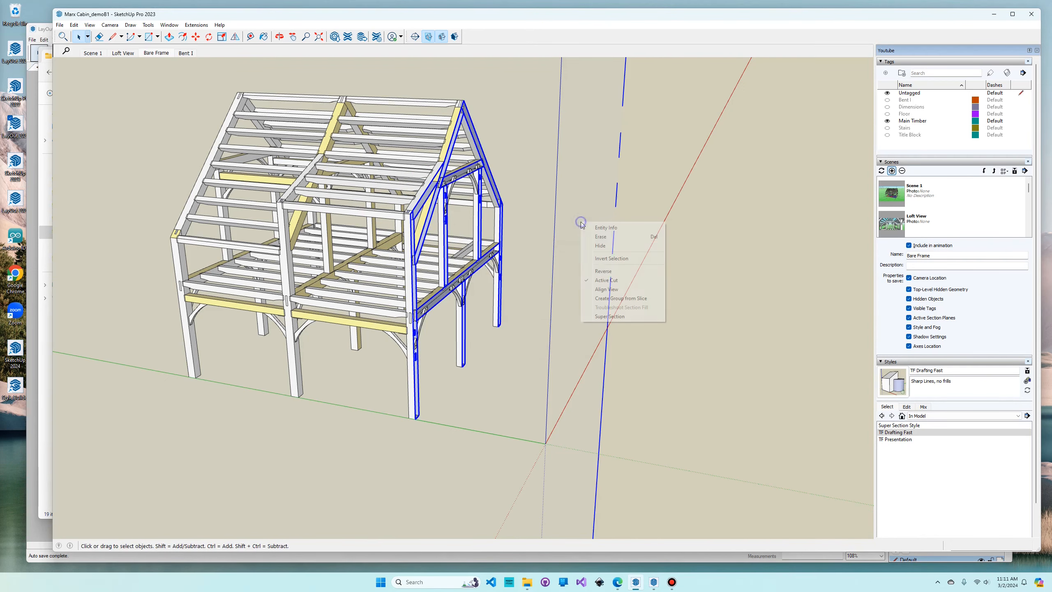
left_click(607, 317)
- From the Bare Frame scene, place a section plane named Bent III on the third bent and generate its Super Section view
left_click(156, 52)
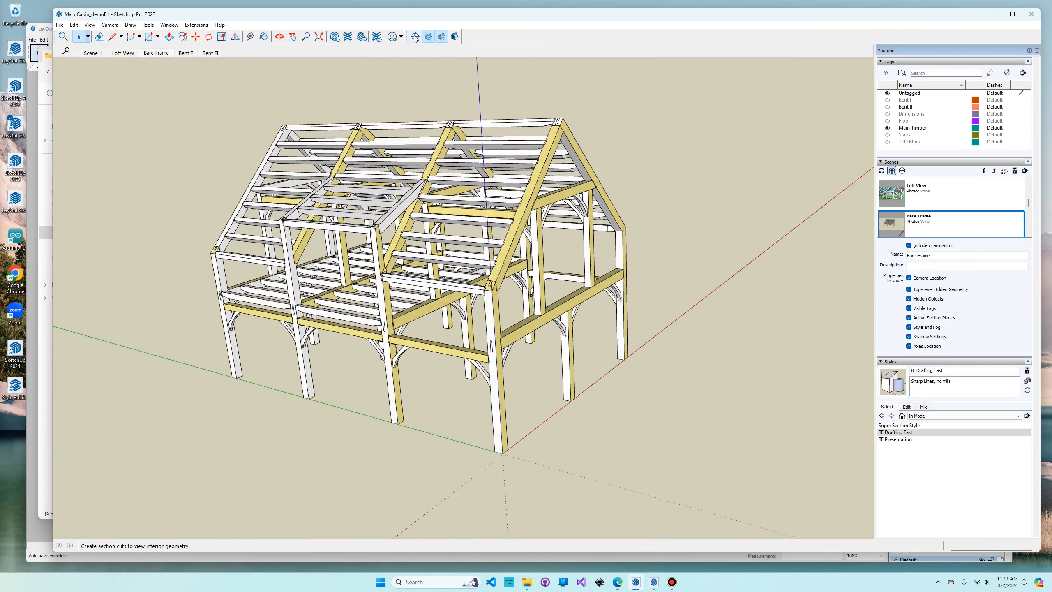
left_click(414, 37)
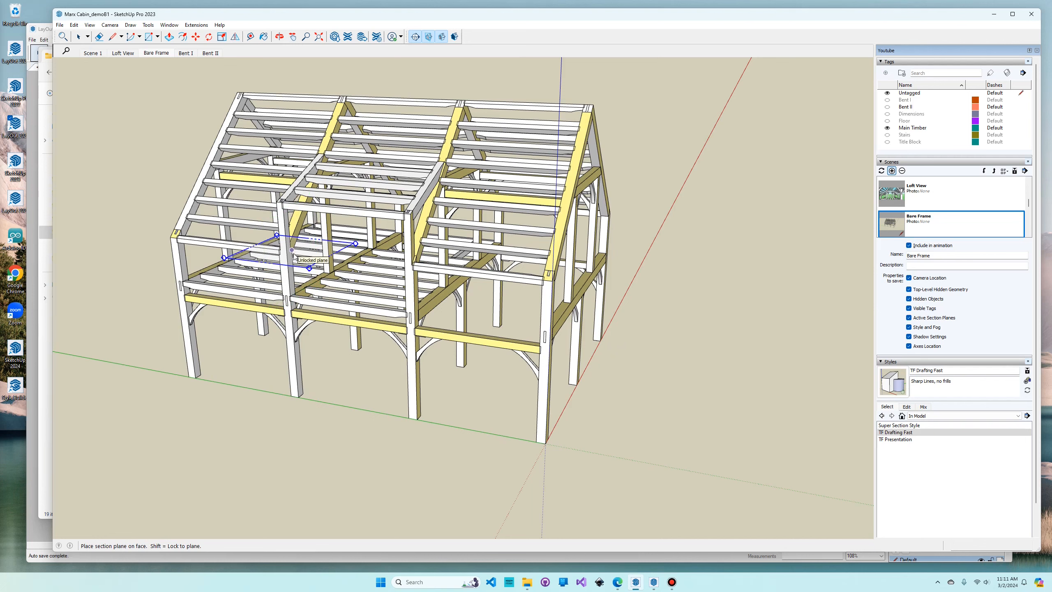
left_click(292, 256)
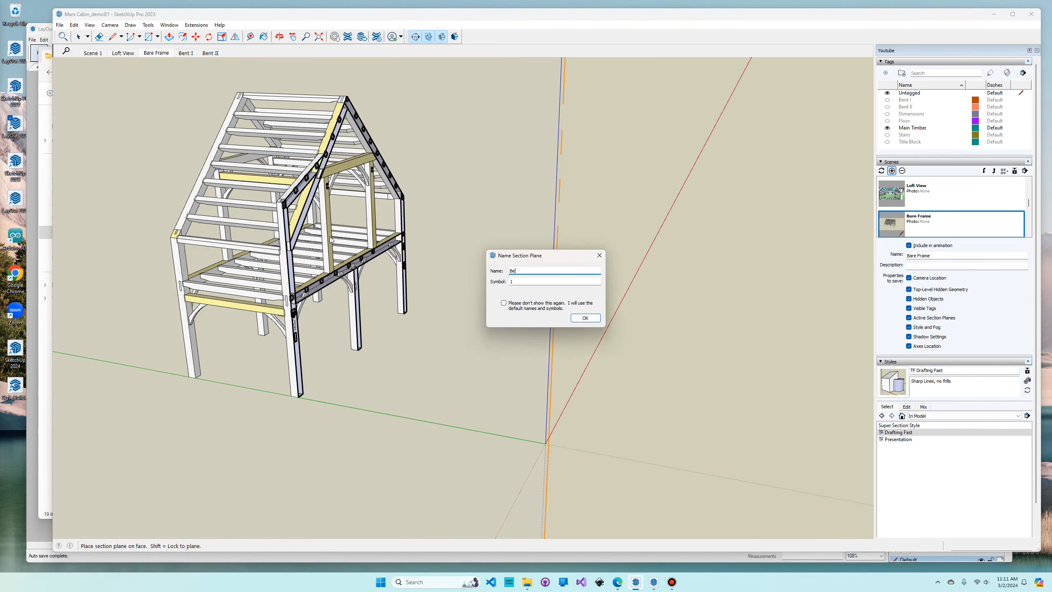
key("Tab")
type("II")
key("Return")
right_click(486, 262)
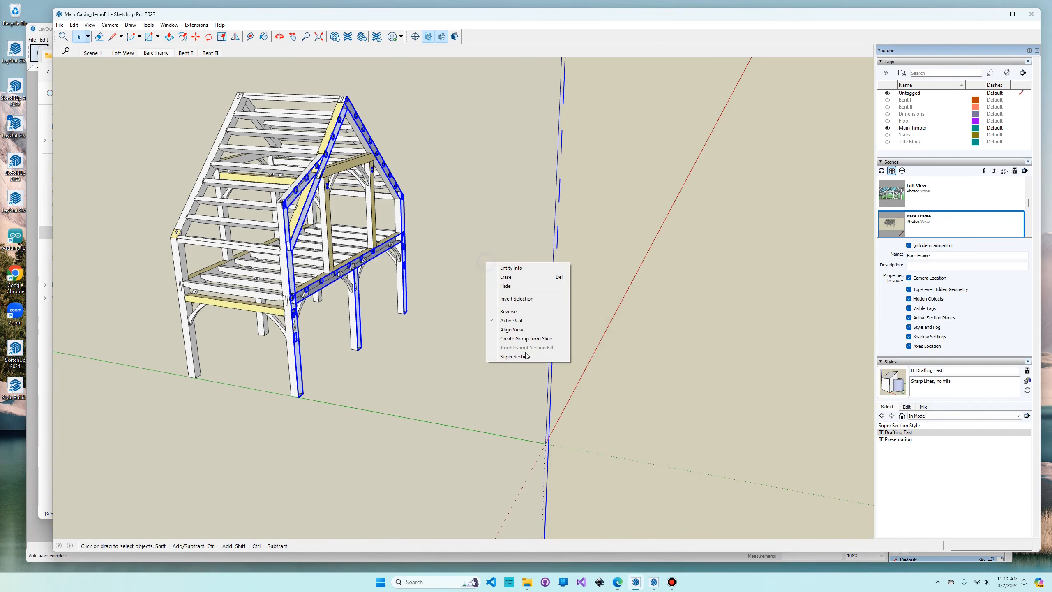
left_click(515, 357)
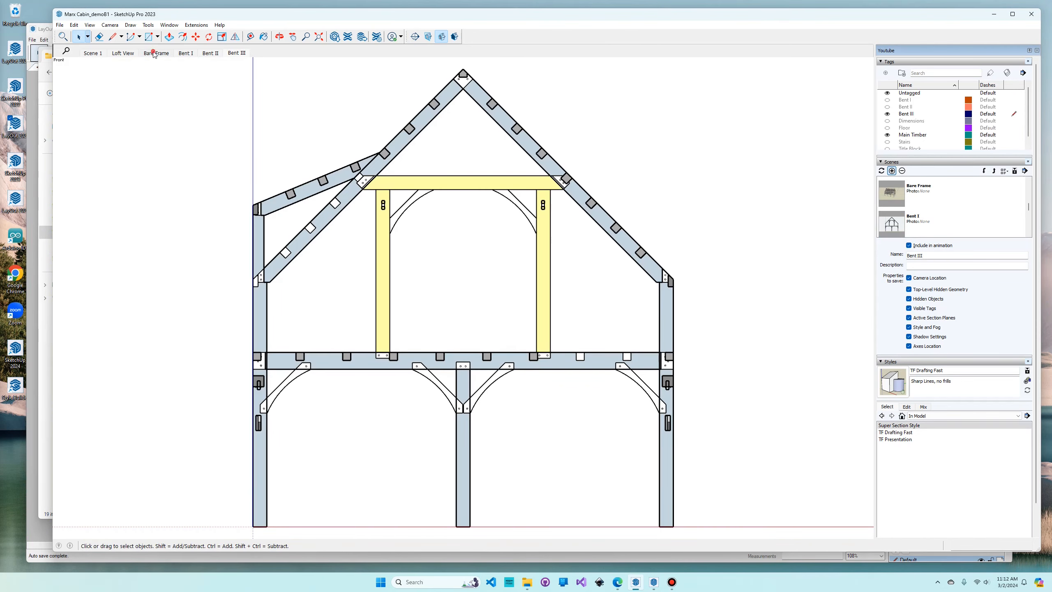
- From the Bare Frame scene, place a section plane on the fourth bent at the far gable end, named Bent IV
left_click(156, 53)
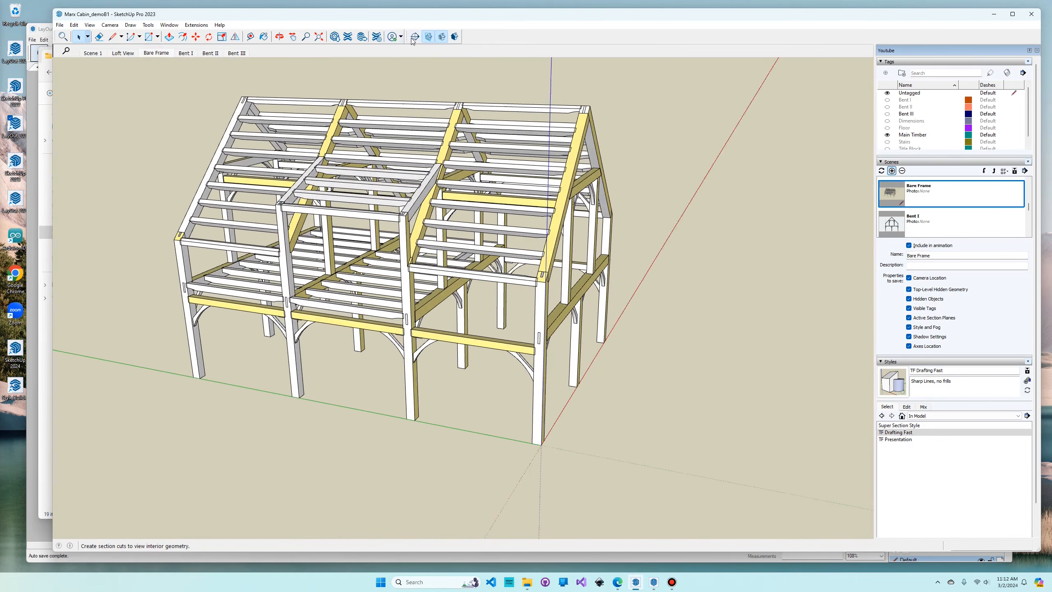
left_click(182, 253)
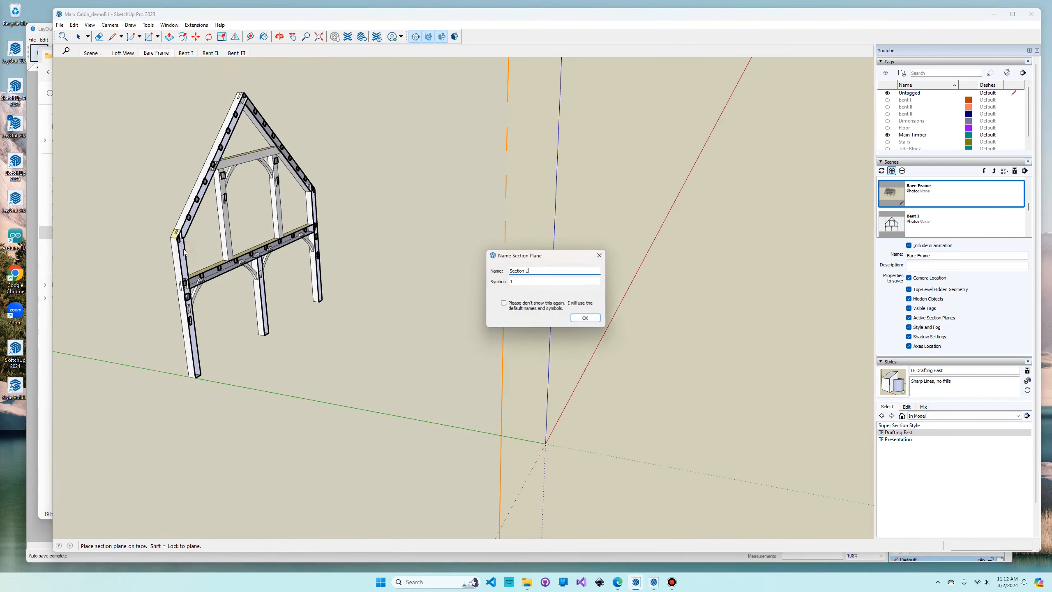
key("BackSpace")
key("BackSpace")
key("BackSpace")
key("BackSpace")
key("BackSpace")
key("BackSpace")
key("BackSpace")
key("BackSpace")
type("Bent IV")
key("Tab")
type("I")
key("Return")
- Generate the 2D view of Bent IV from its section plane with Super Section
right_click(462, 291)
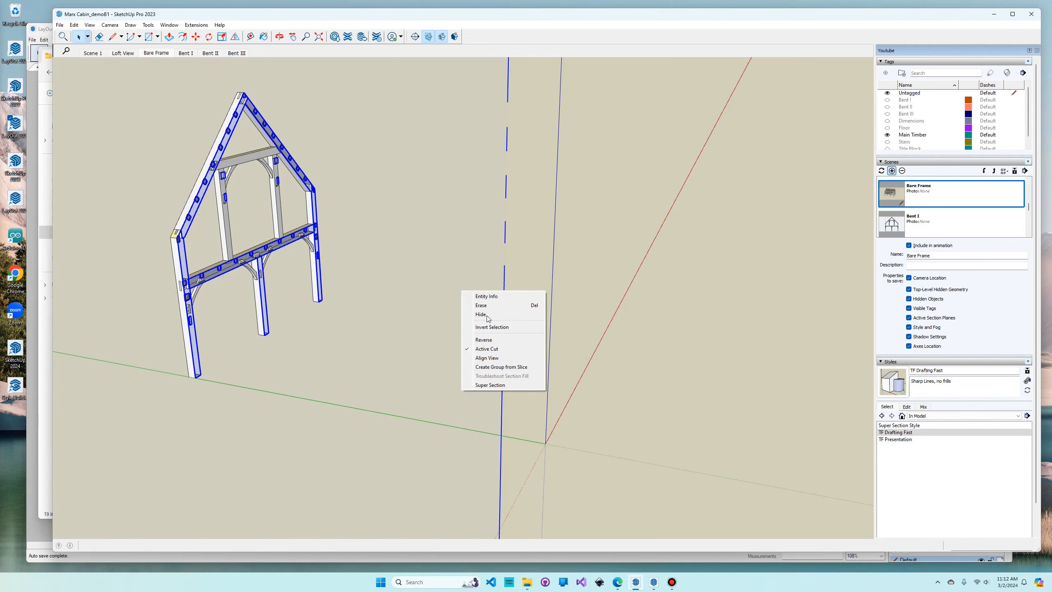
right_click(437, 286)
left_click(471, 378)
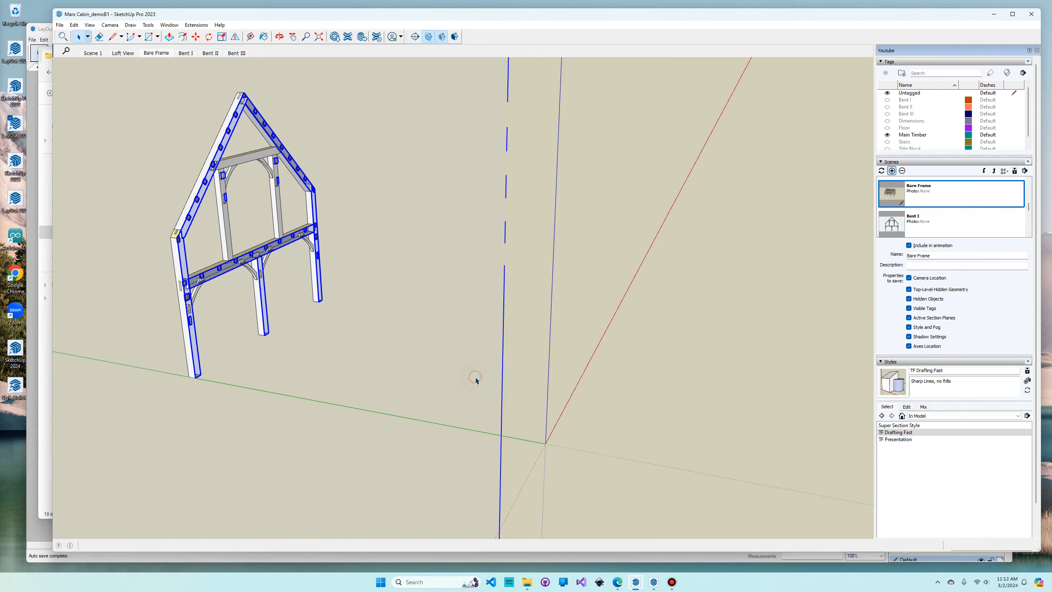
- From the Bare Frame scene, place a section plane named Wall A on the dormer-side eave wall's posts and generate its Super Section view
left_click(155, 53)
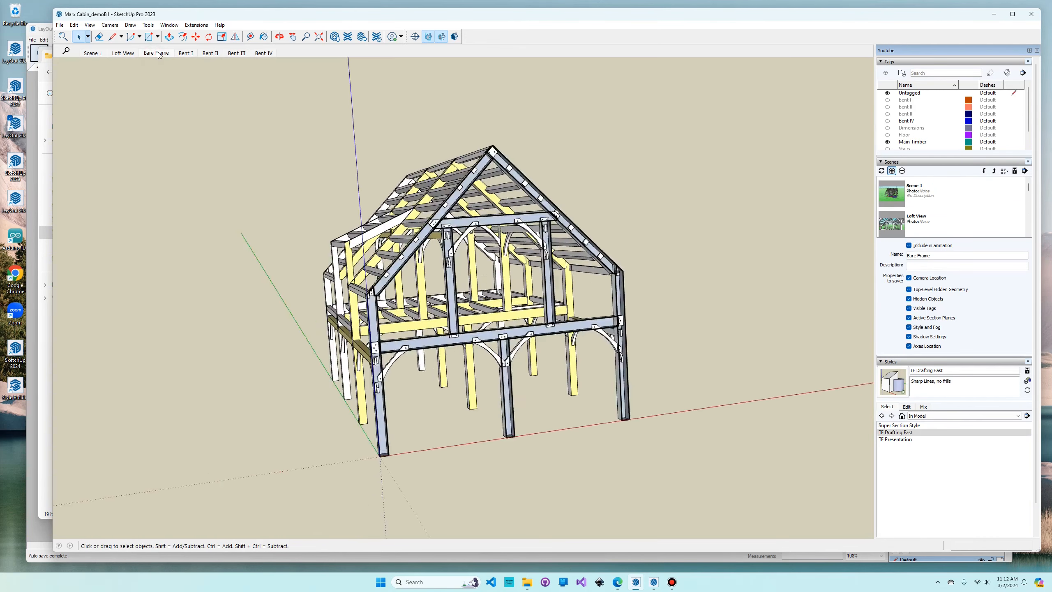
left_click(415, 37)
left_click(407, 265)
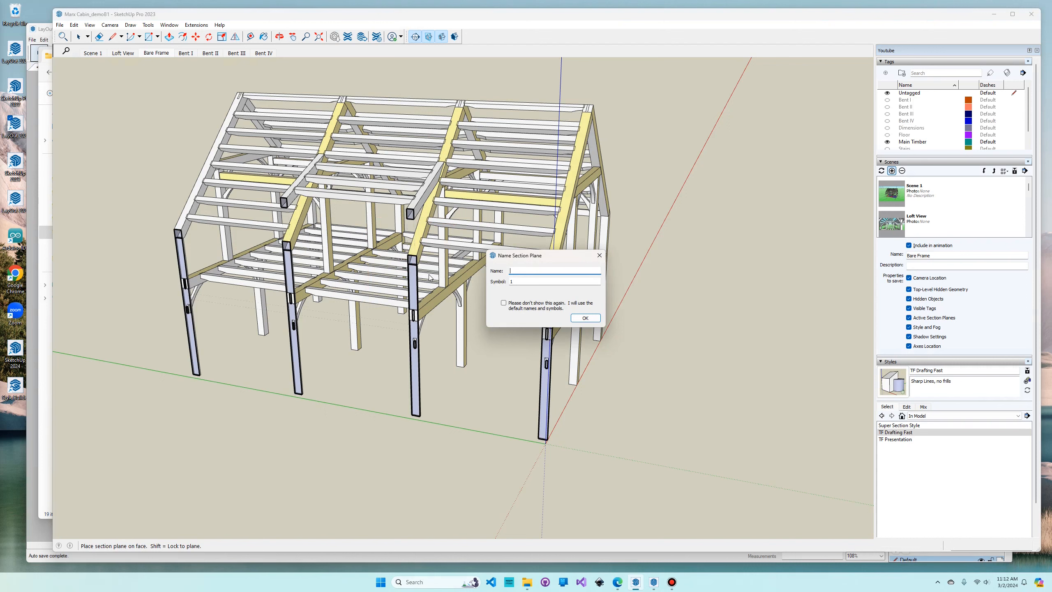
type("Wall Z")
key("Tab")
left_click(534, 272)
key("BackSpace")
type("A")
left_click(584, 318)
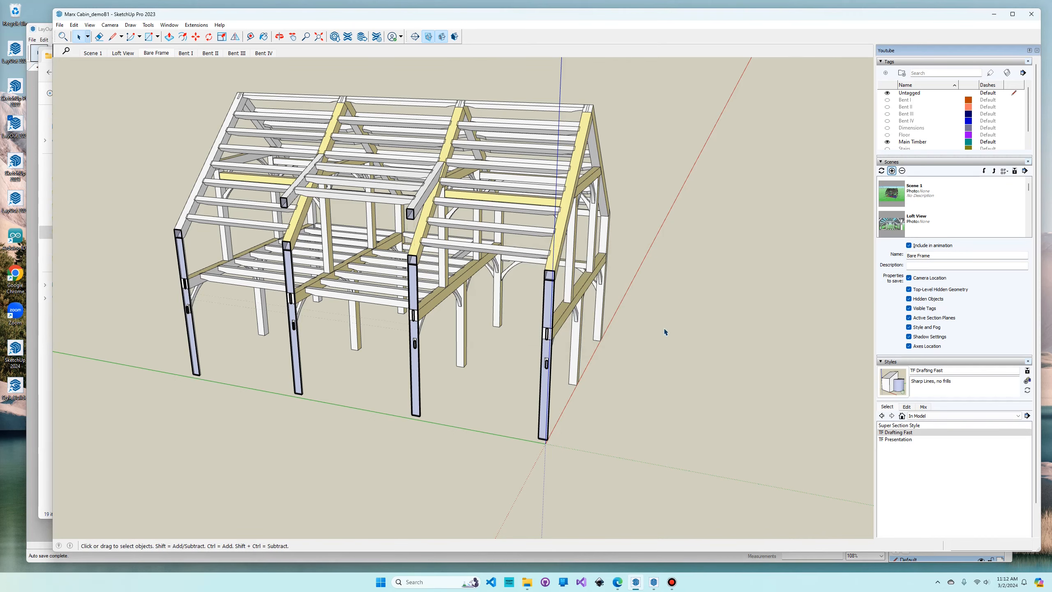
right_click(666, 364)
left_click(703, 460)
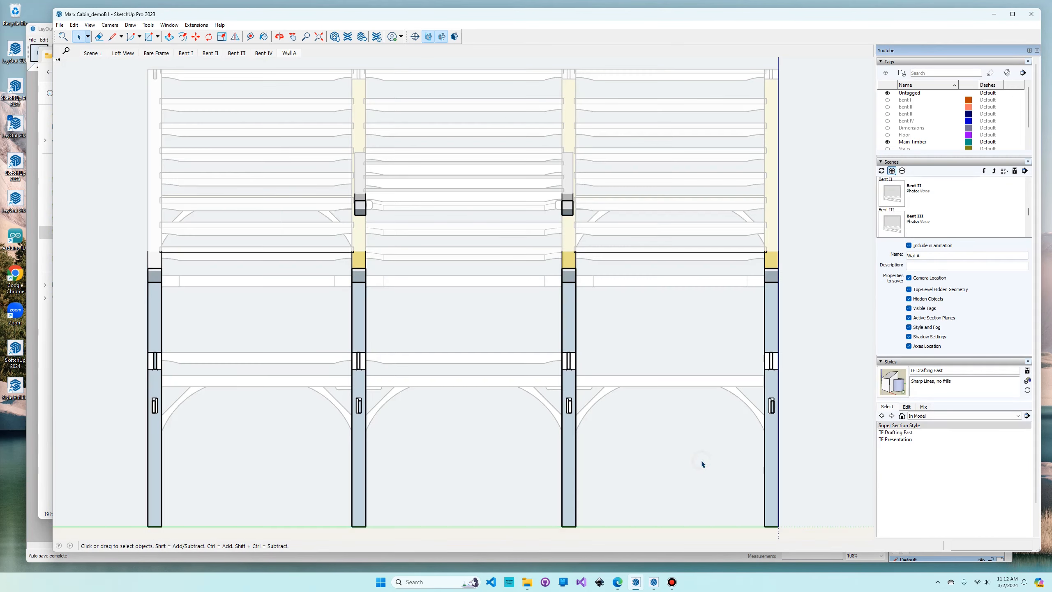
- From the Bare Frame scene, place a section plane named Wall C on the eave wall opposite the dormer and generate its Super Section view
left_click(165, 55)
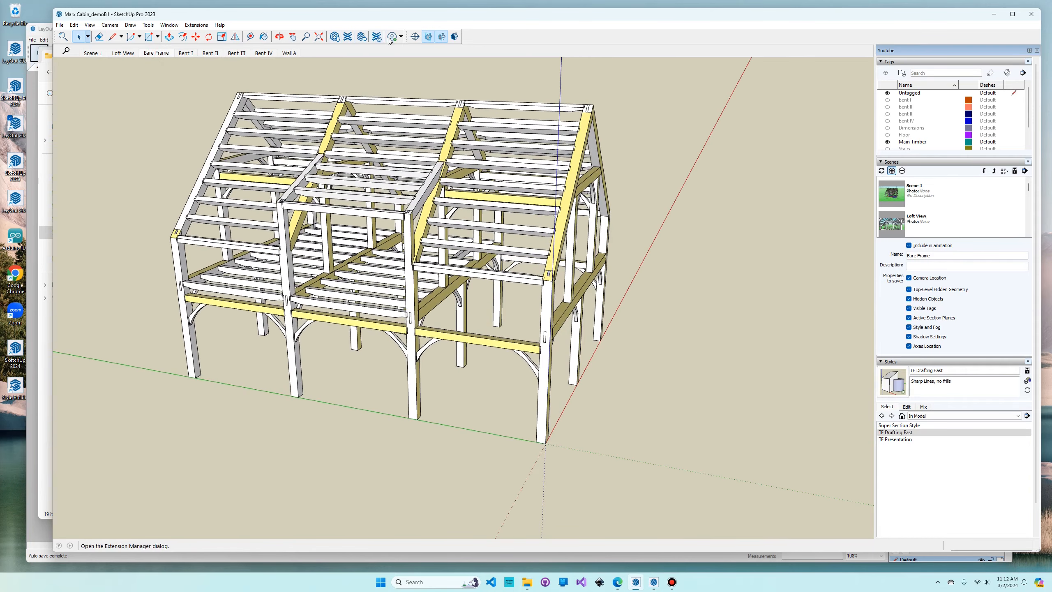
left_click(414, 36)
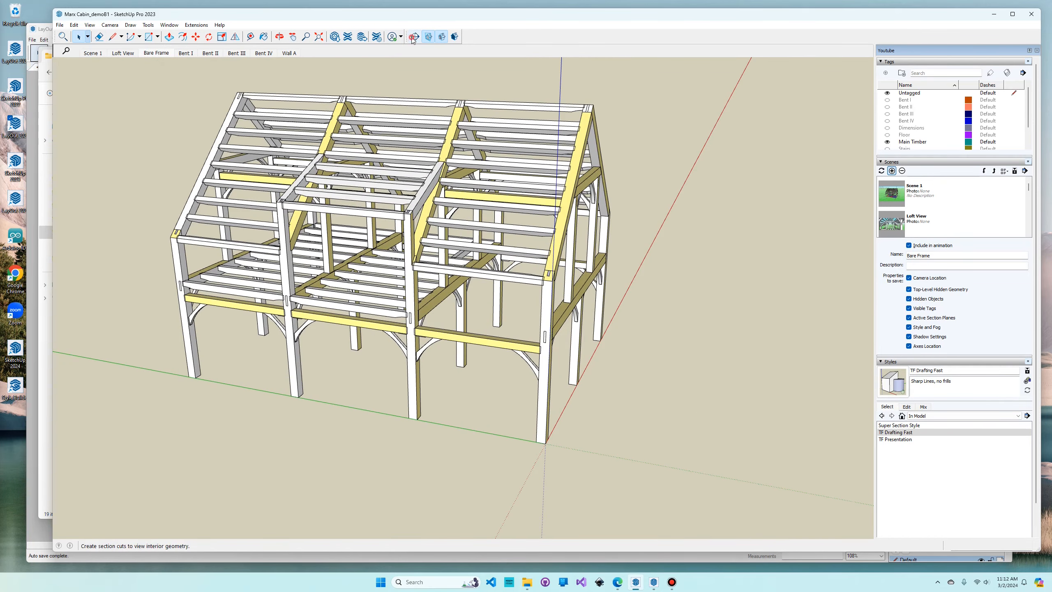
left_click(601, 307)
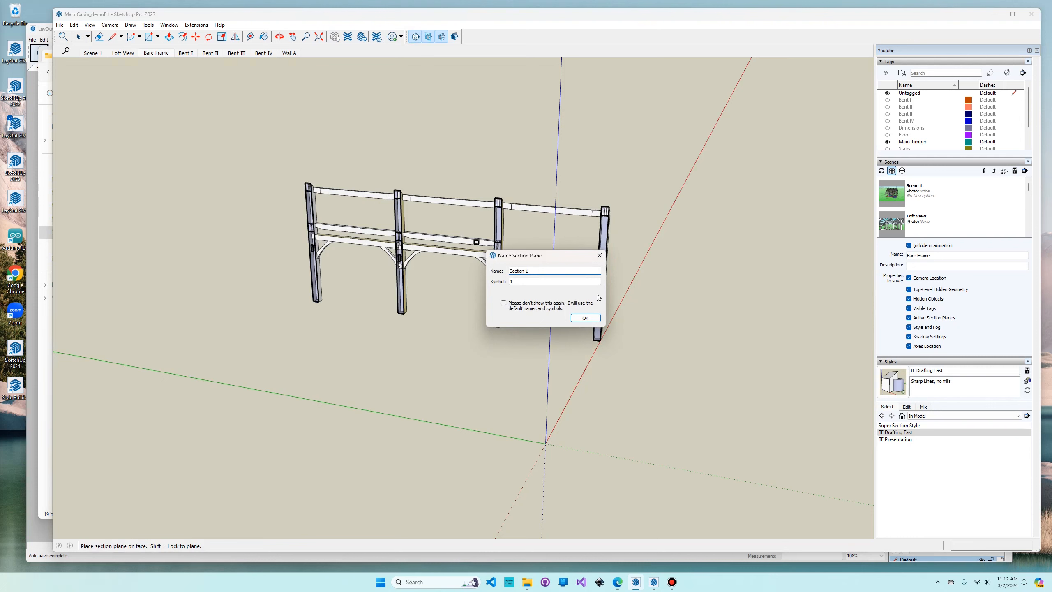
key("BackSpace")
key("BackSpace")
key("BackSpace")
key("BackSpace")
key("BackSpace")
key("BackSpace")
key("BackSpace")
key("BackSpace")
type("Wall")
key("Tab")
left_click(585, 318)
right_click(679, 360)
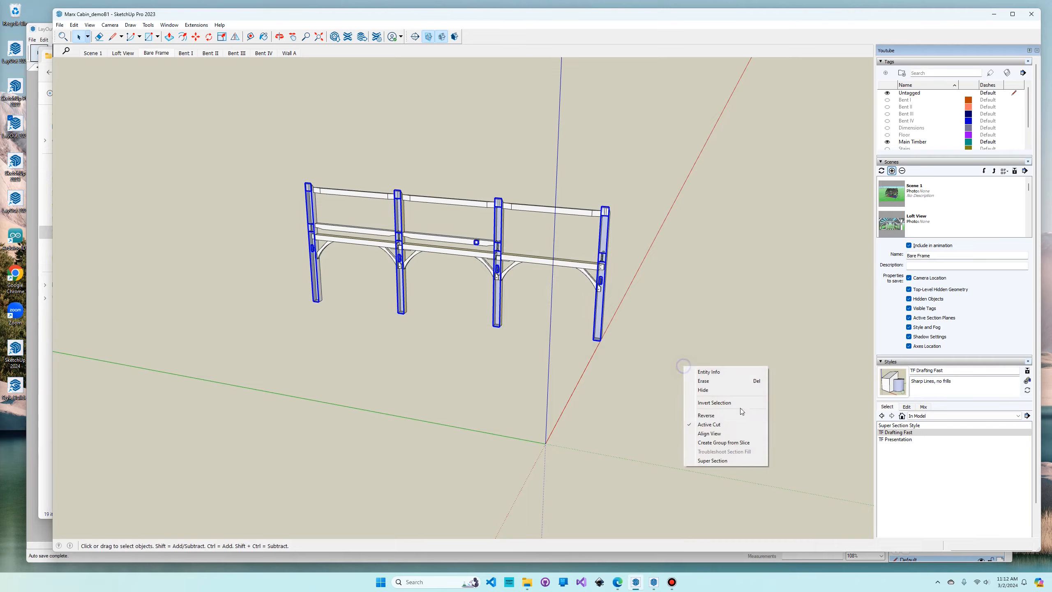
left_click(733, 463)
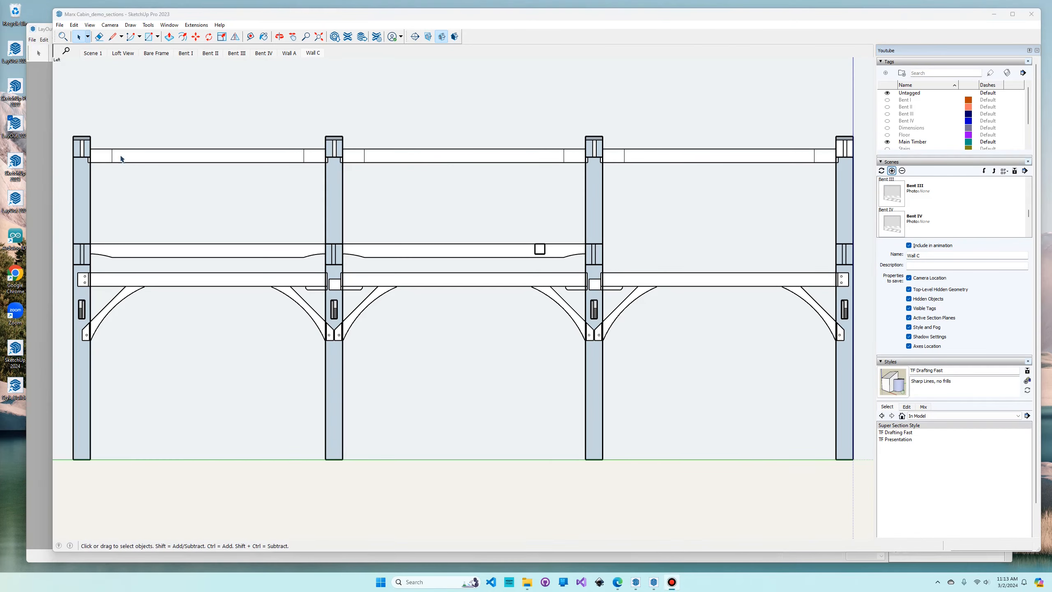
- Return the model to the Bare Frame scene and save the SketchUp file
left_click(160, 54)
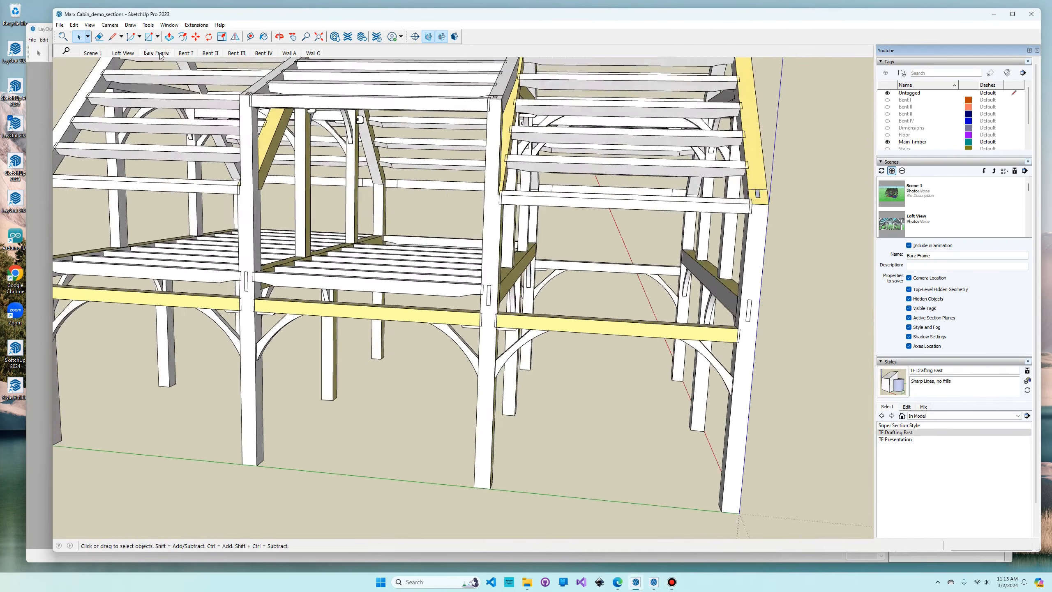
left_click(59, 25)
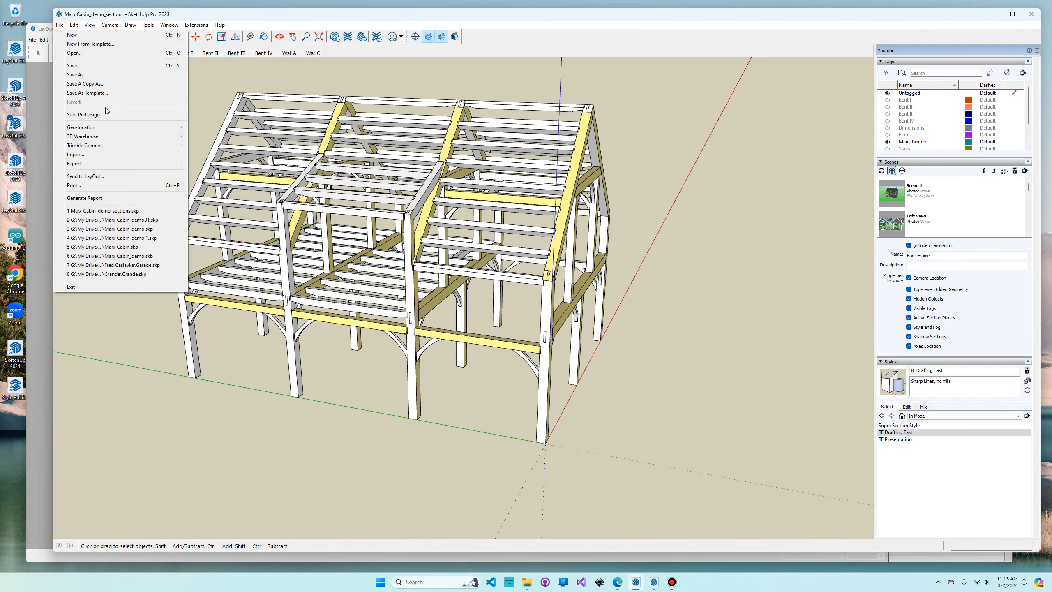
left_click(80, 67)
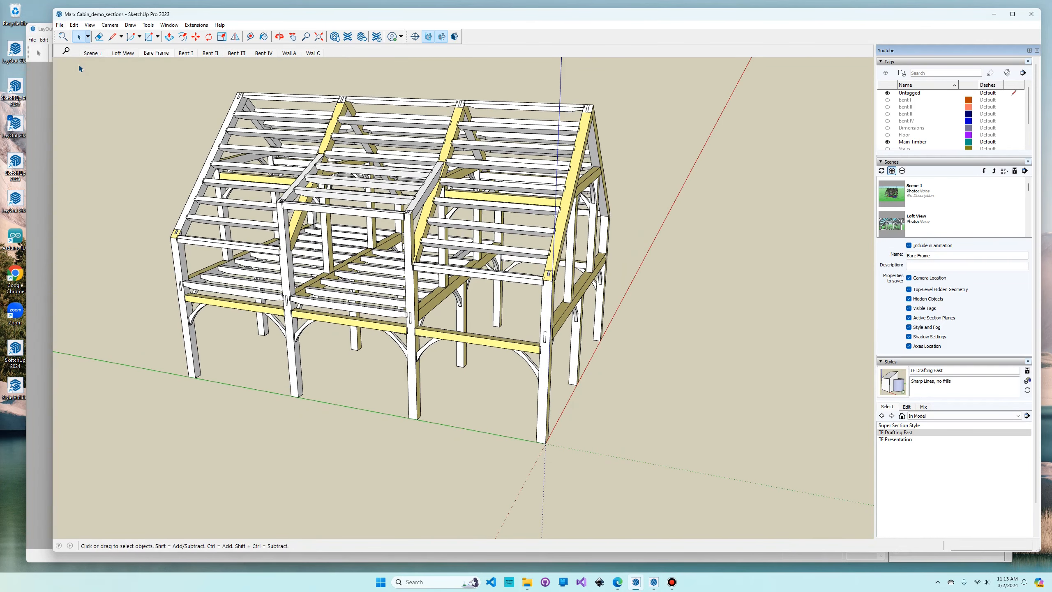
- Switch to LayOut and create a new document from the first custom TenonTech title-block template
left_click(35, 110)
left_click(32, 40)
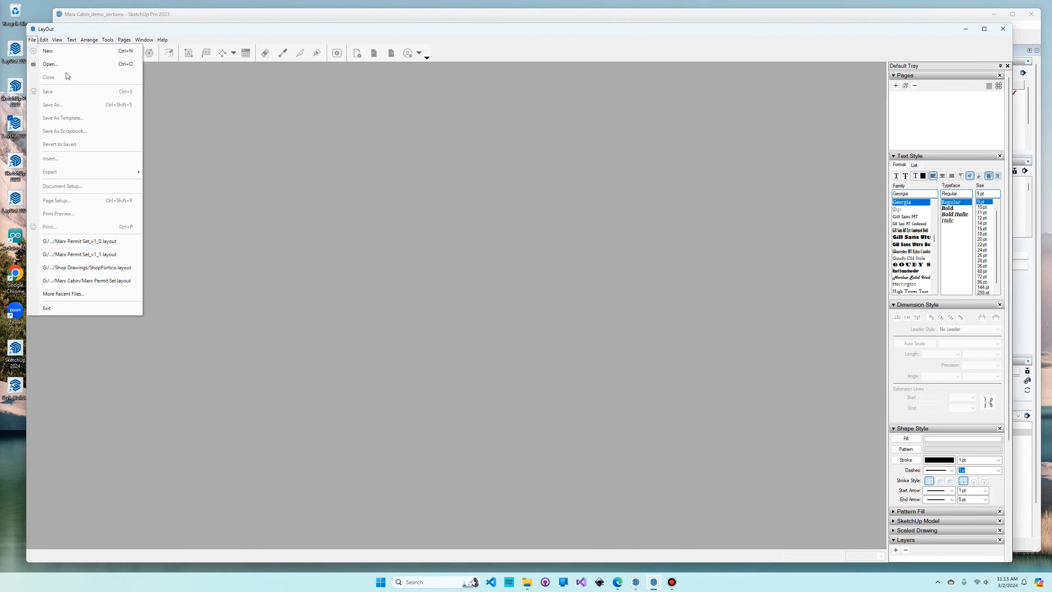
left_click(58, 53)
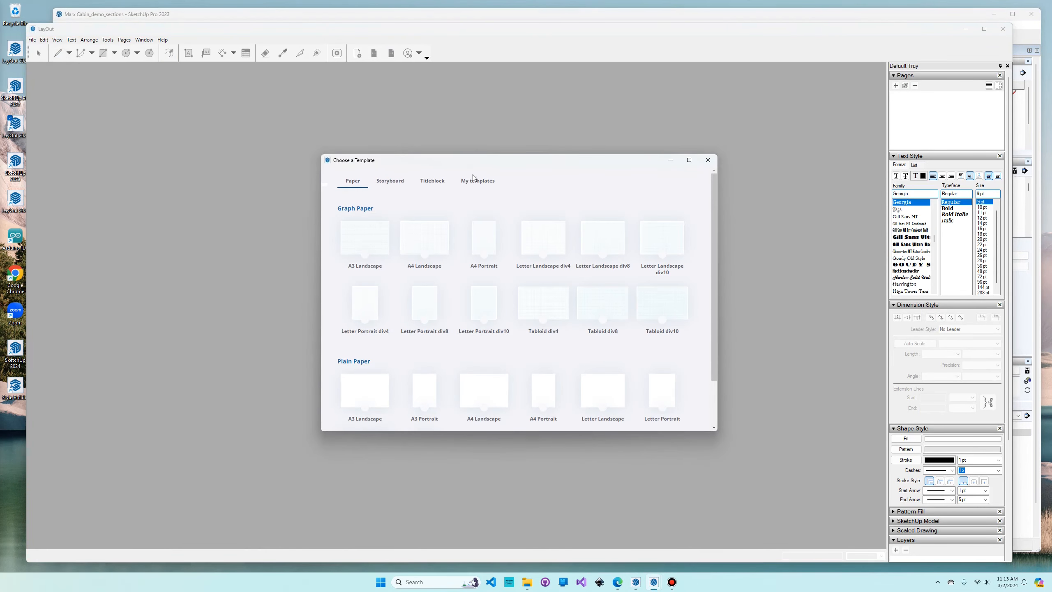
left_click(473, 181)
left_click(380, 237)
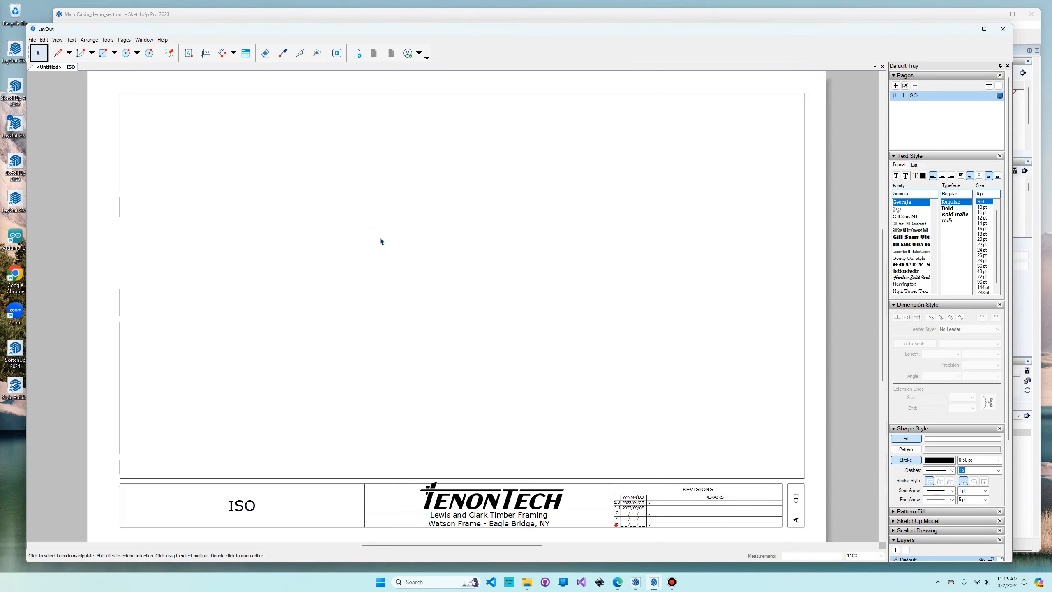
- Insert Marx Cabin_demo_sections.skp on the ISO page and fit its viewport to the drawing border
left_click(32, 39)
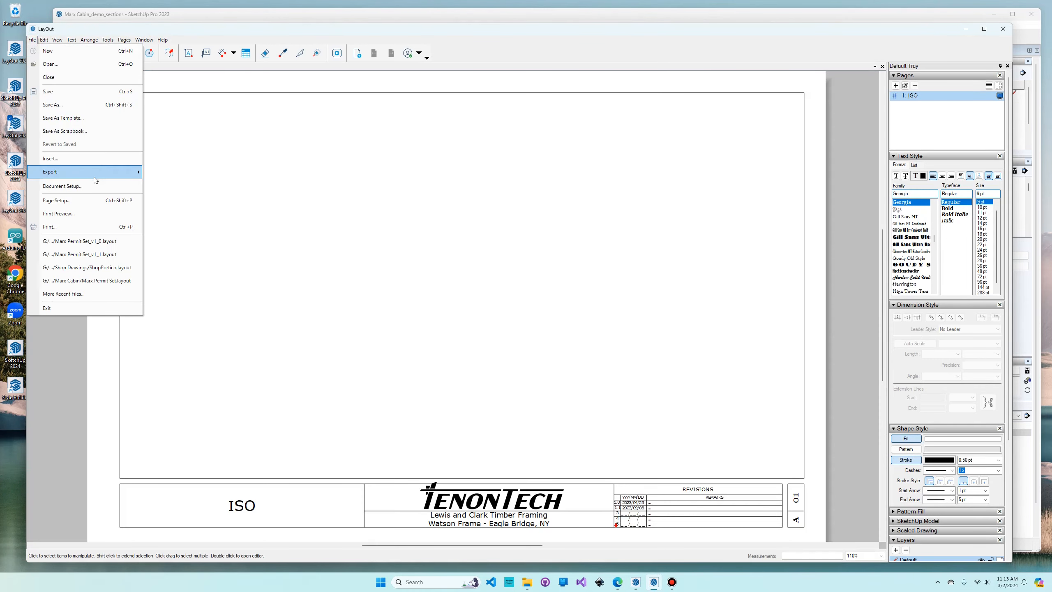
left_click(77, 159)
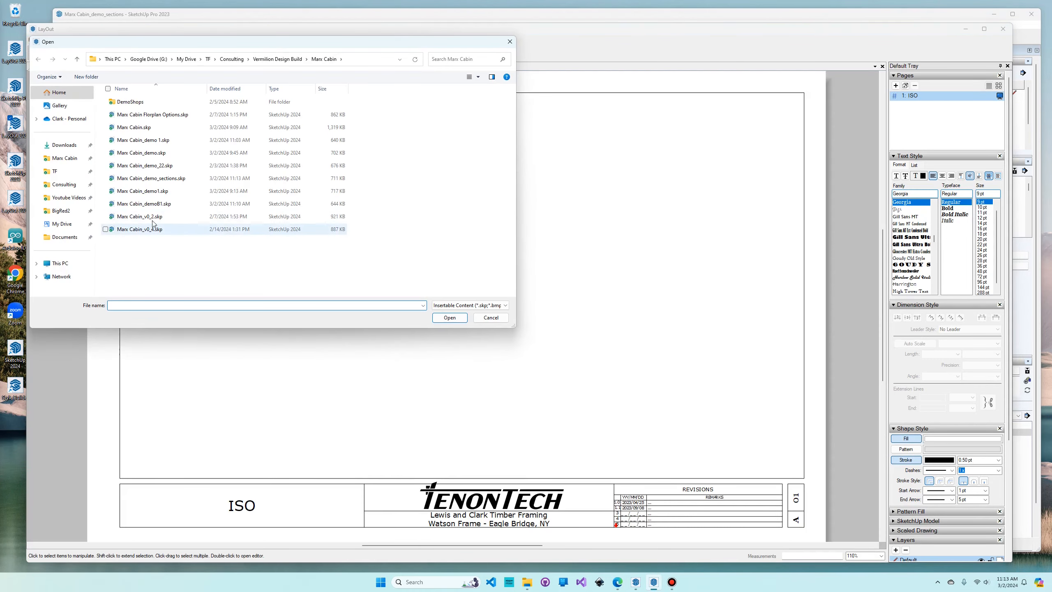
double_click(162, 178)
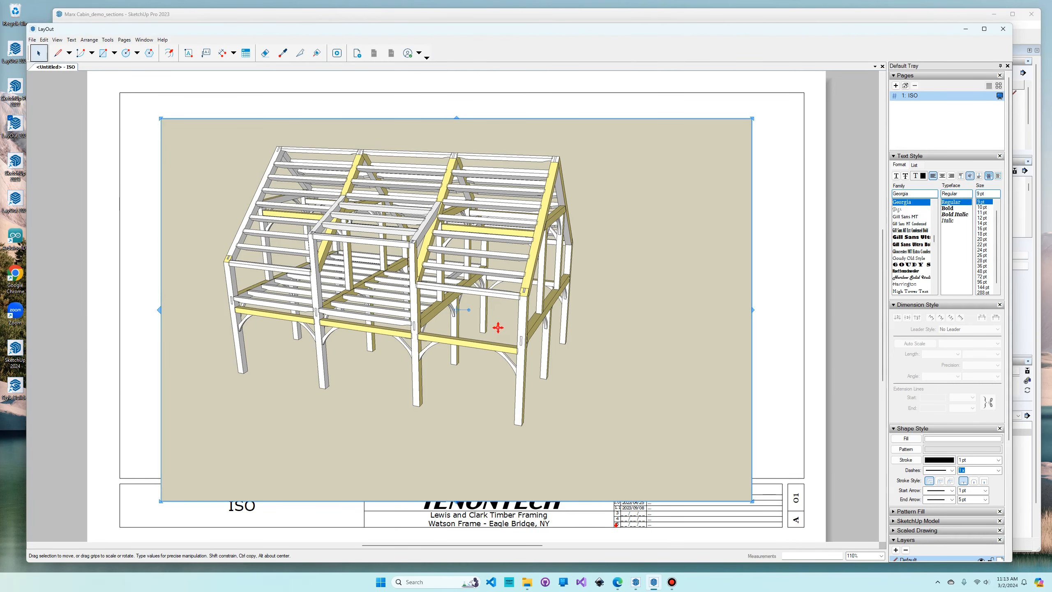
left_click_drag(497, 327, 458, 306)
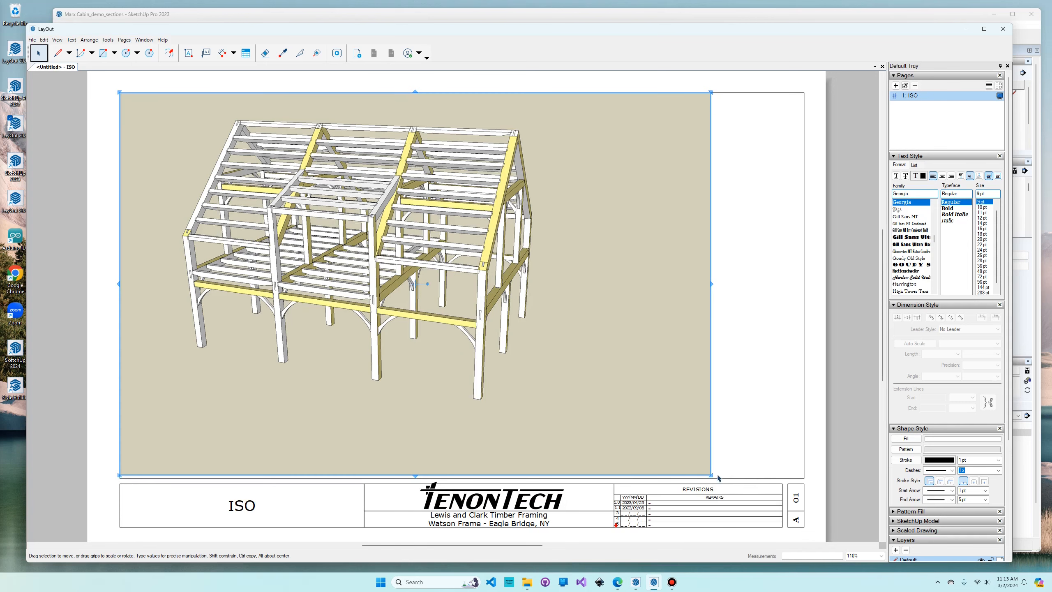
mouse_move(713, 476)
left_mouse_down()
mouse_move(824, 480)
mouse_move(805, 475)
left_mouse_up()
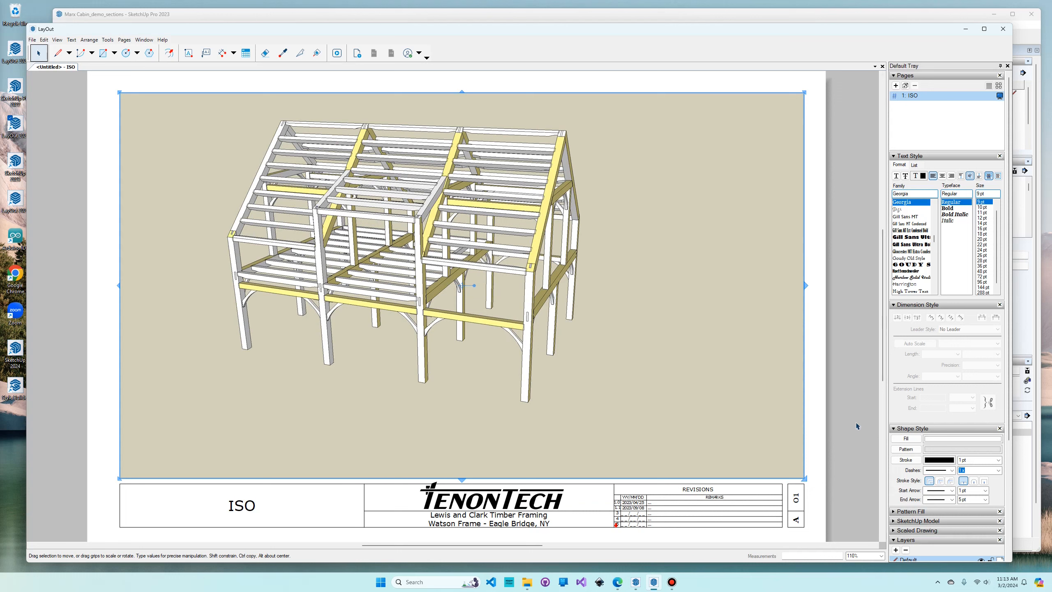
- Duplicate the ISO page and name the copy Bent I
left_click(905, 86)
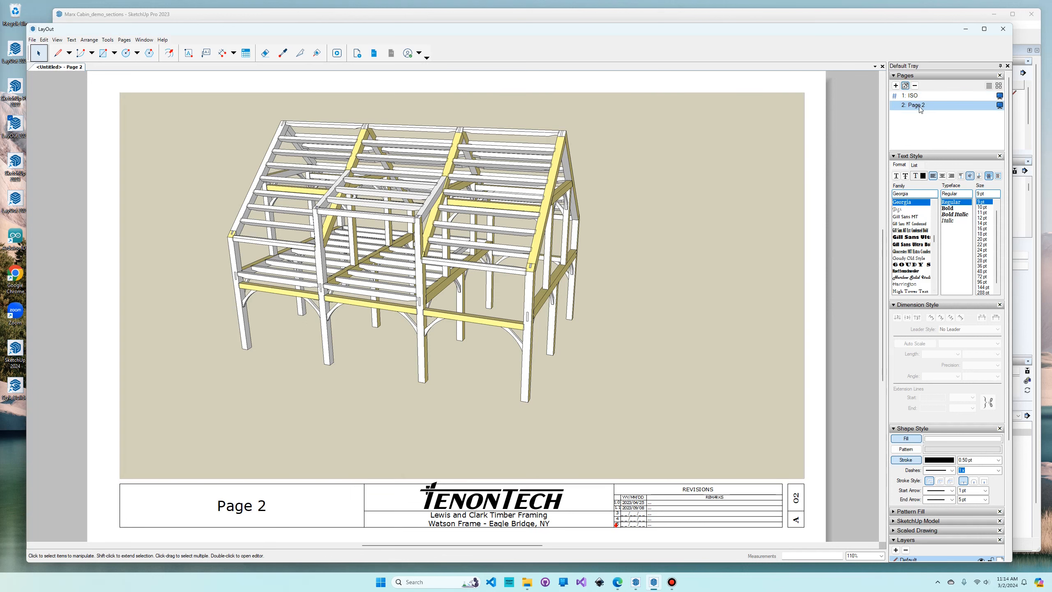
double_click(918, 106)
type("Be")
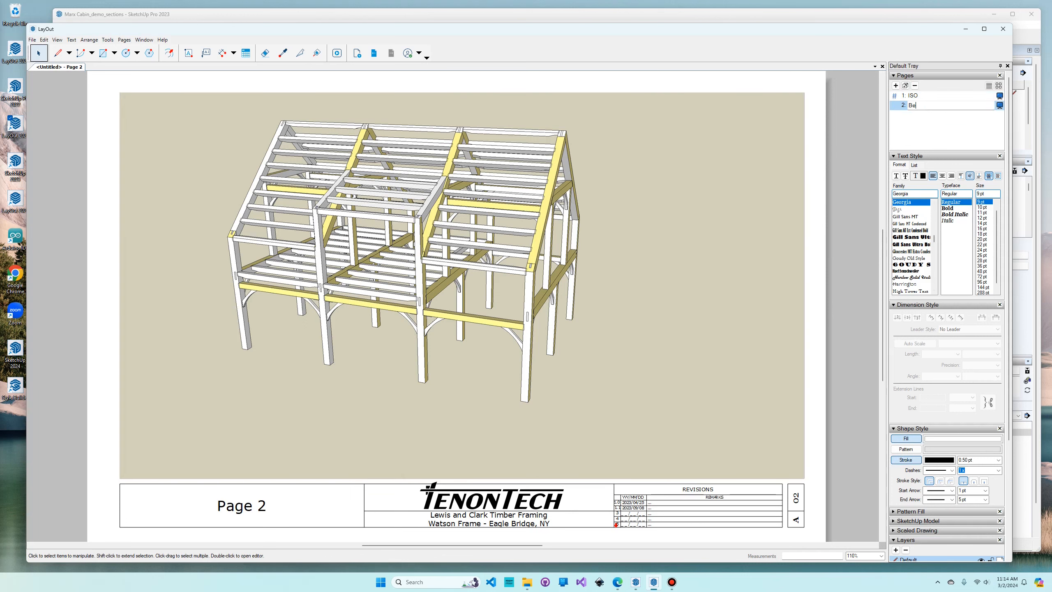
type("nt I")
key("Return")
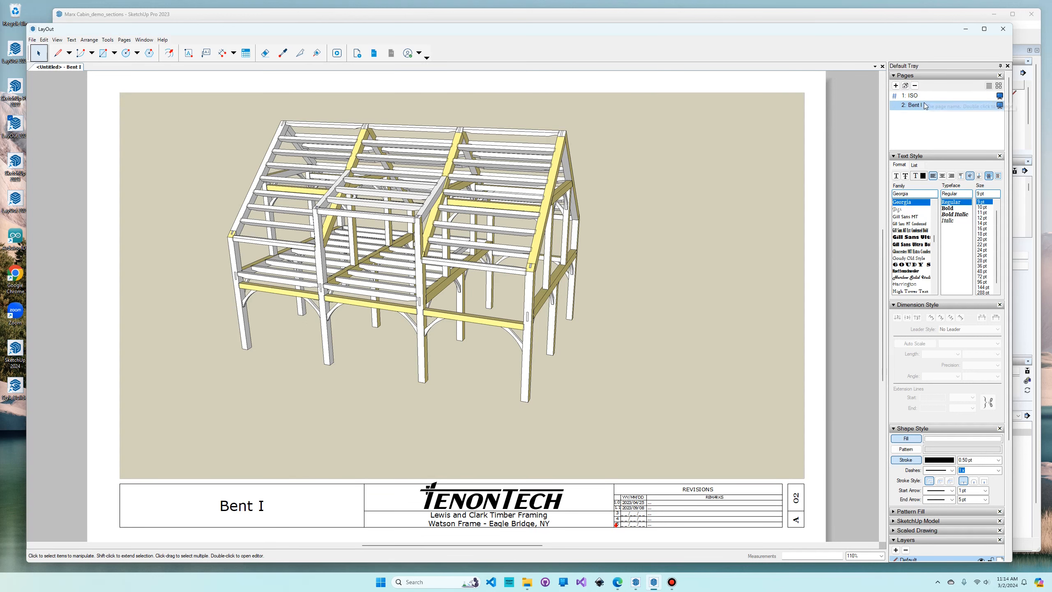
- Set the model viewport on the Bent I page to the Bent I scene
right_click(647, 277)
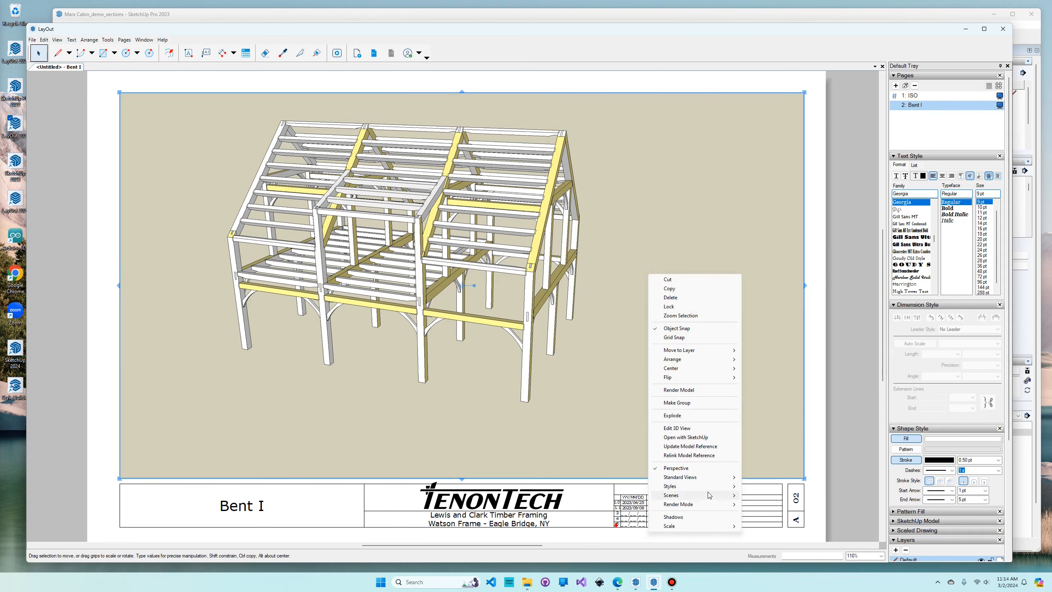
mouse_move(704, 495)
left_click(770, 532)
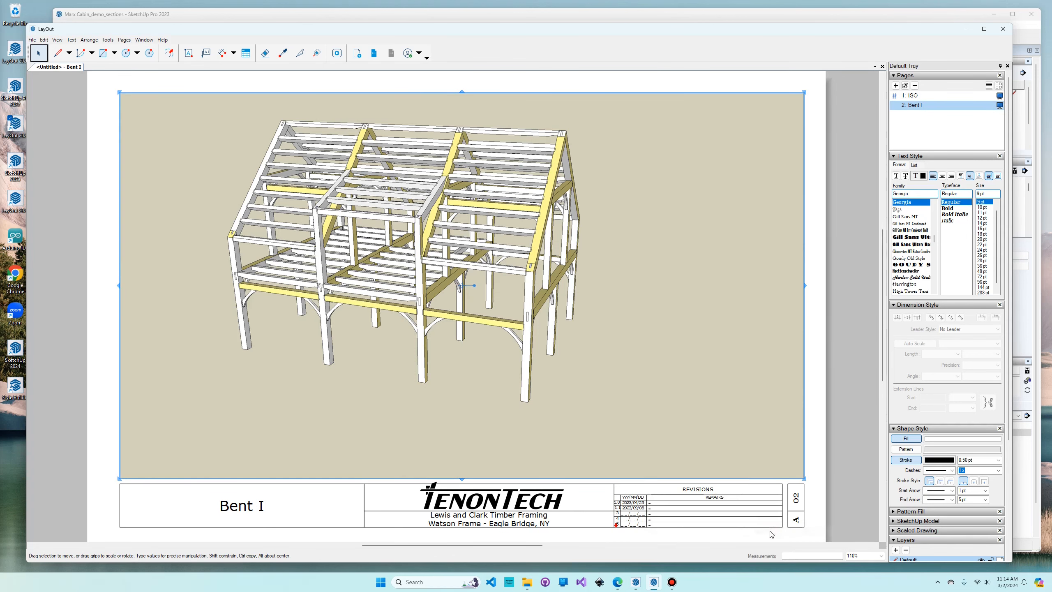
- Duplicate the Bent I page and name the copy Bent II
left_click(905, 86)
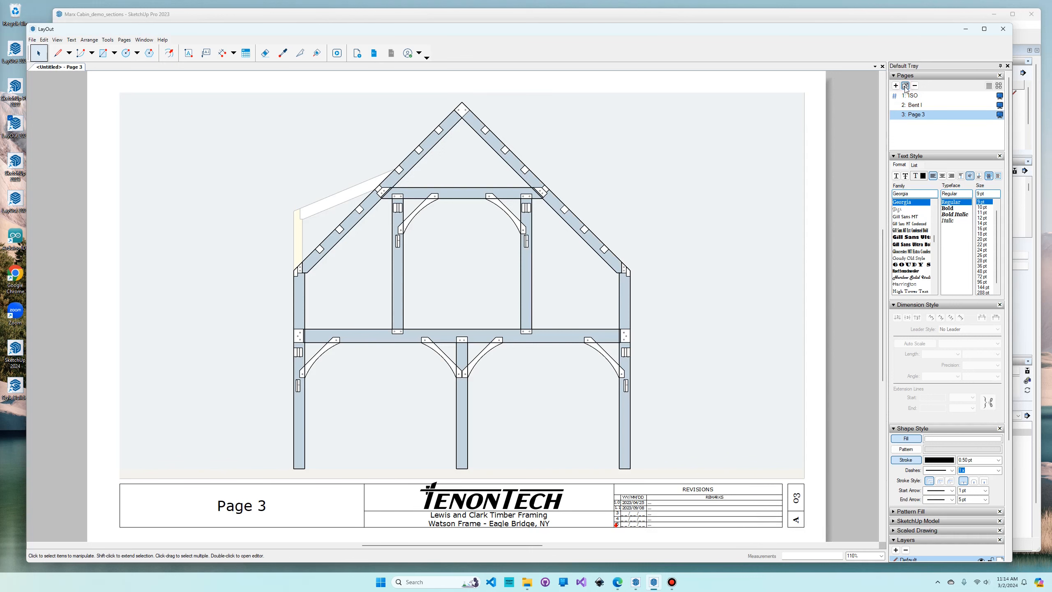
double_click(919, 115)
type("Bent I")
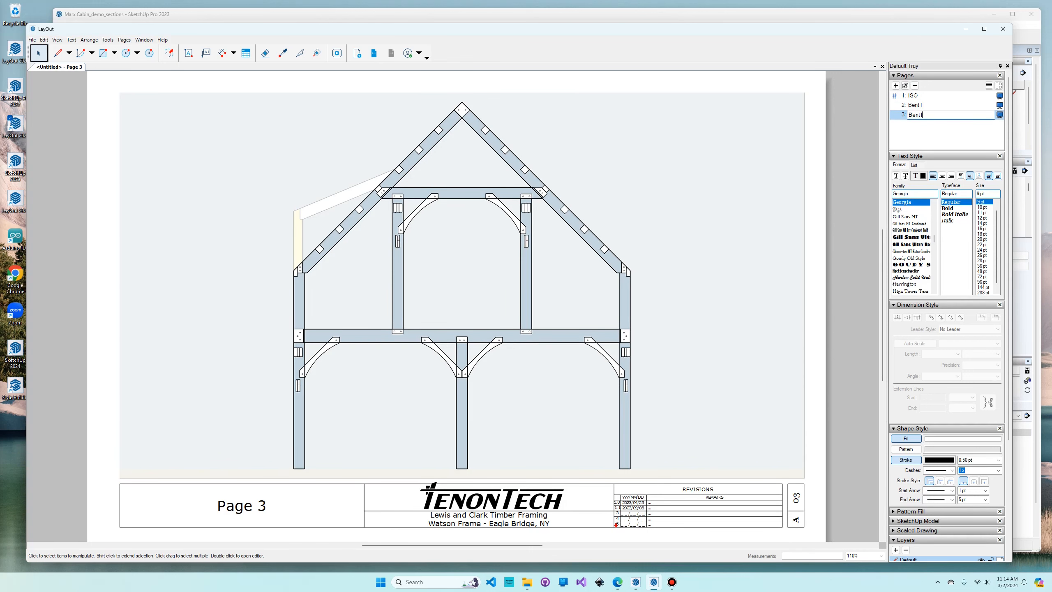
type("I")
key("Return")
- Set the model viewport on the Bent II page to the Bent II scene
right_click(728, 272)
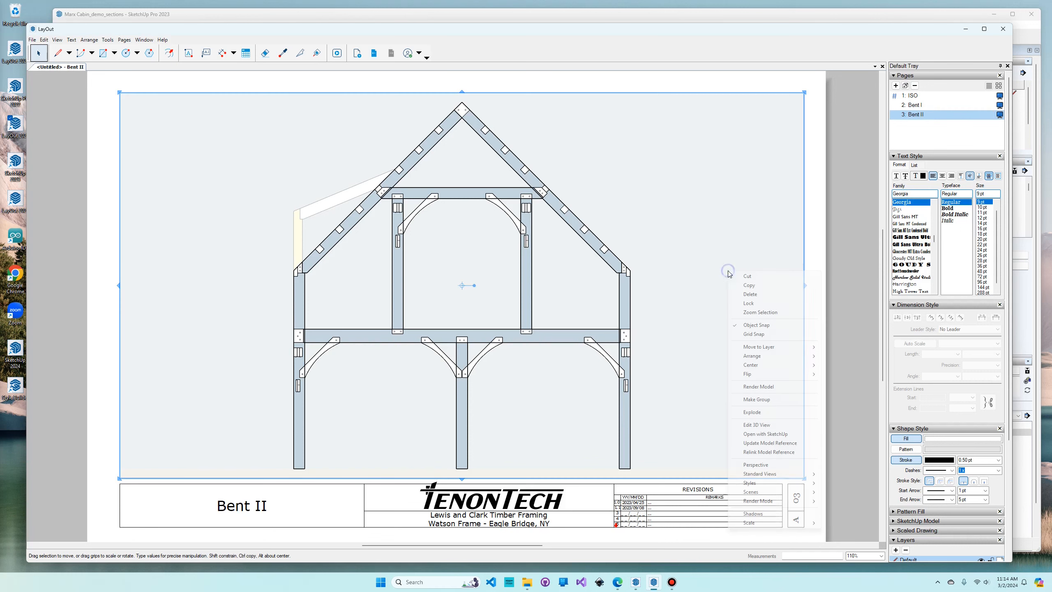
mouse_move(782, 491)
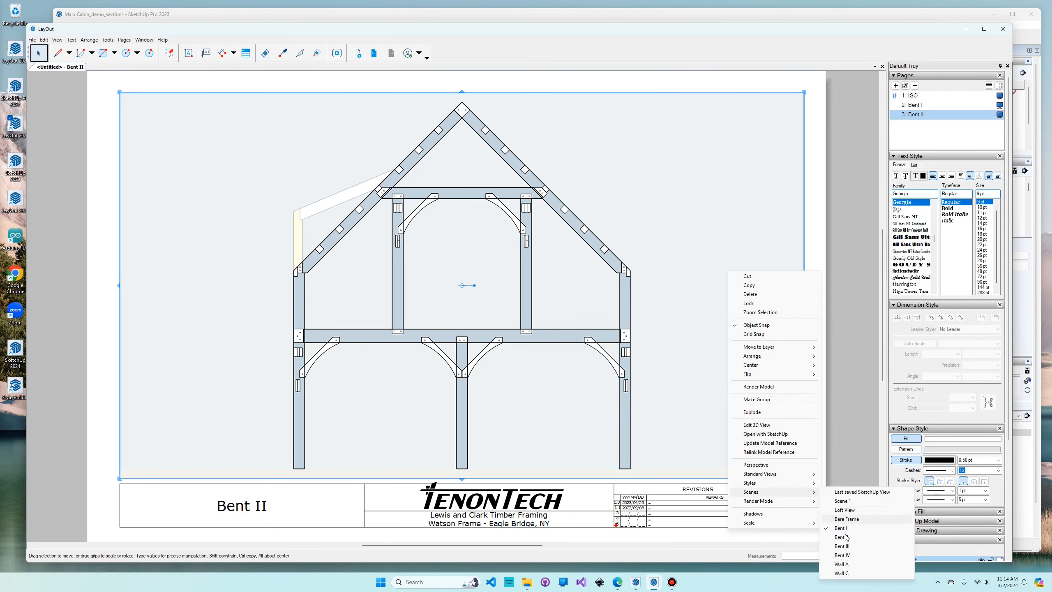
left_click(845, 538)
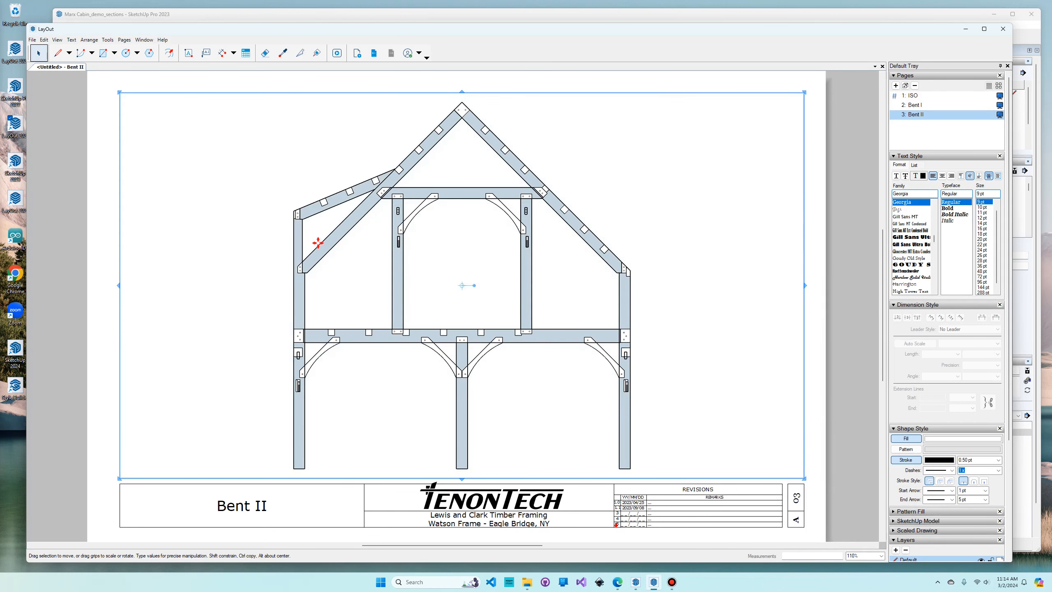
- Duplicate the Bent II page and name the copy Wall A
left_click(905, 85)
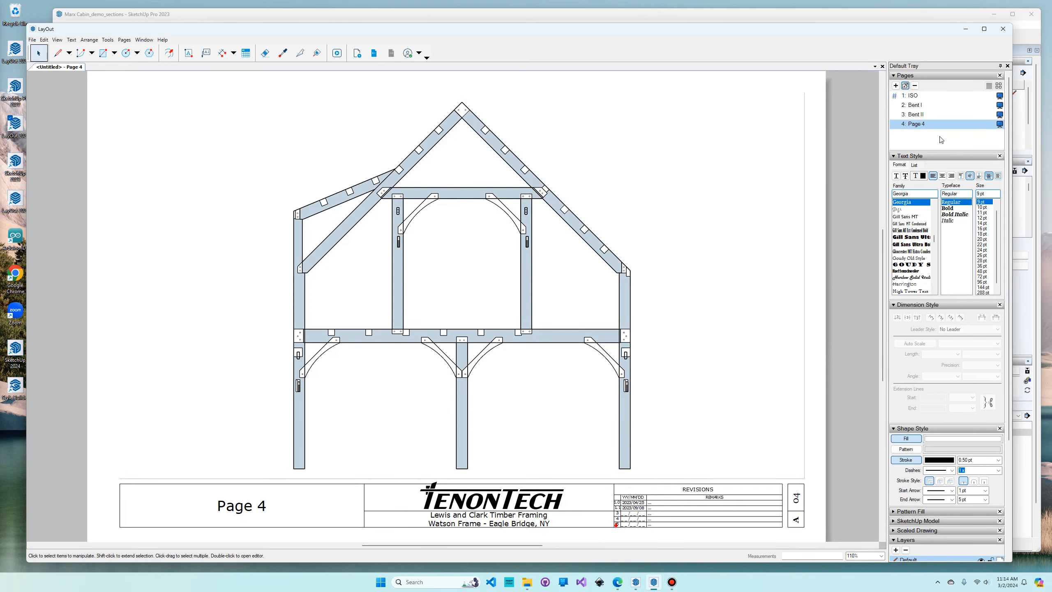
double_click(936, 124)
key("BackSpace")
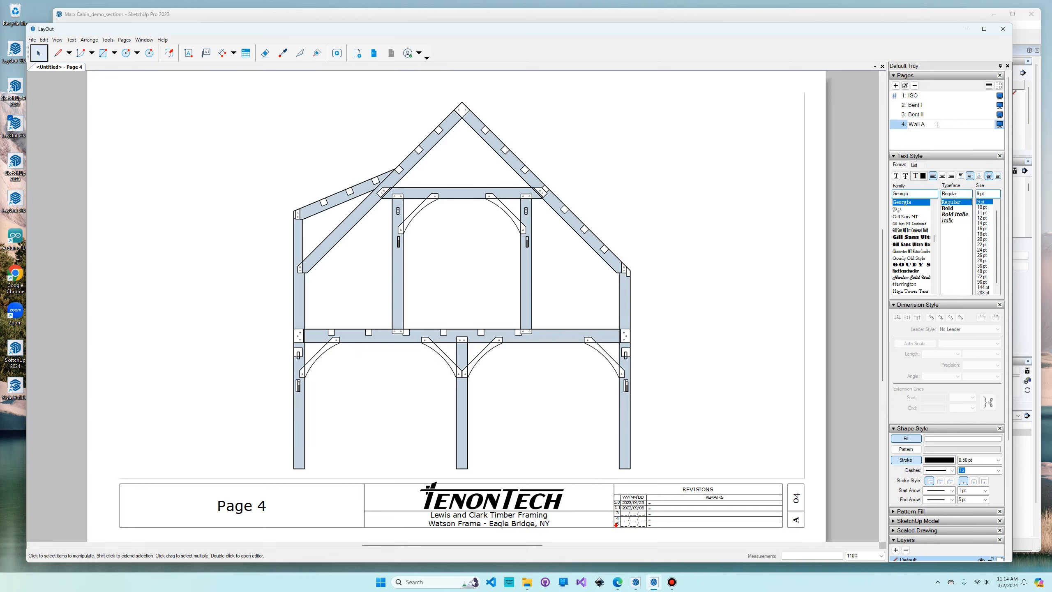
left_click(687, 236)
- Set the model viewport on the Wall A page to its matching wall scene
right_click(685, 240)
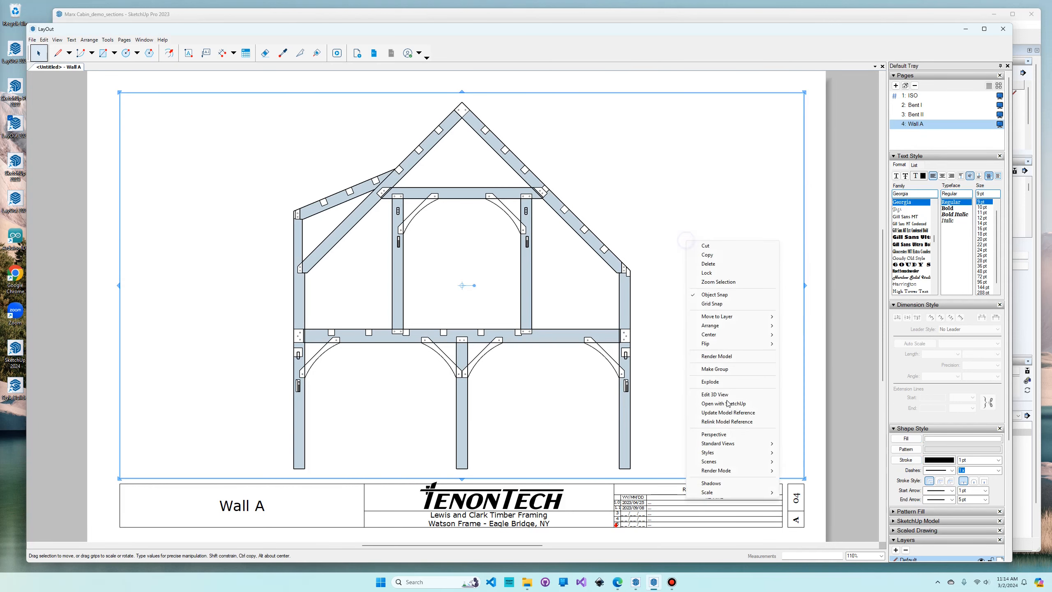
mouse_move(729, 461)
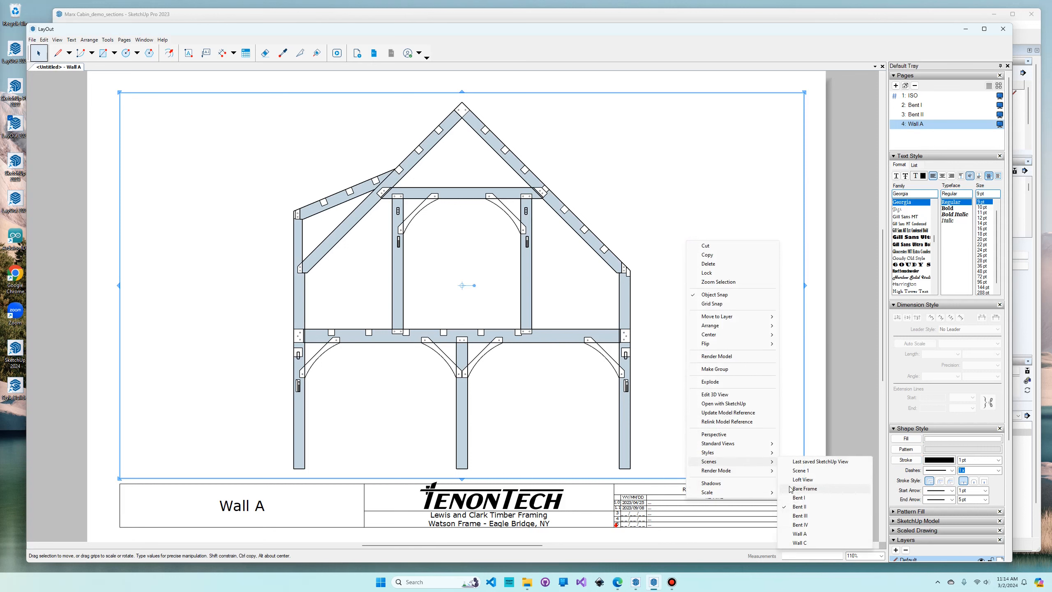